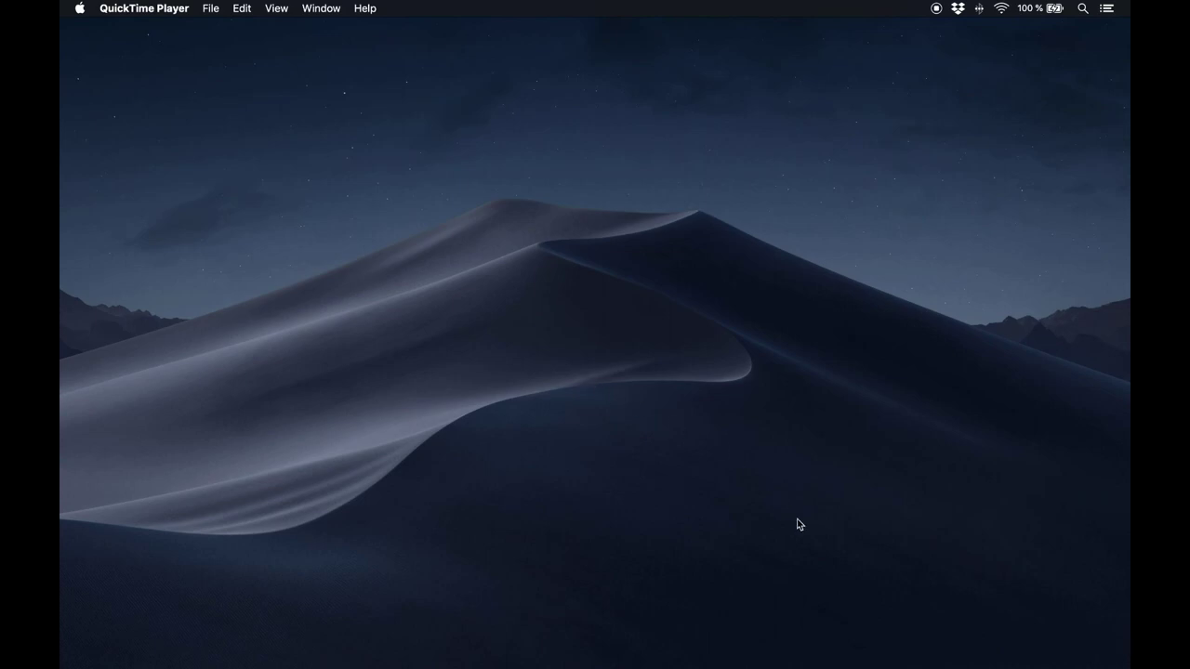
Step: Switch to Firefox from the Dock and show the softarranger.com homepage tab
mouse_move(812, 662)
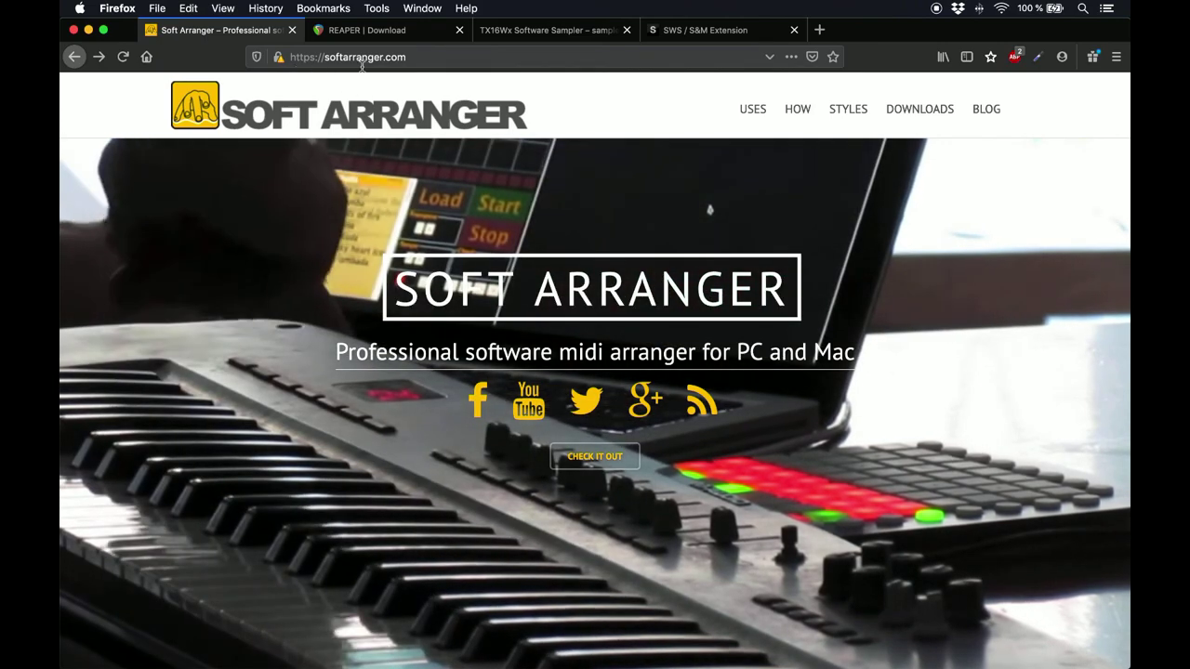
Step: Open the Soft Arranger package for Mac download page and submit the download password
left_click(912, 112)
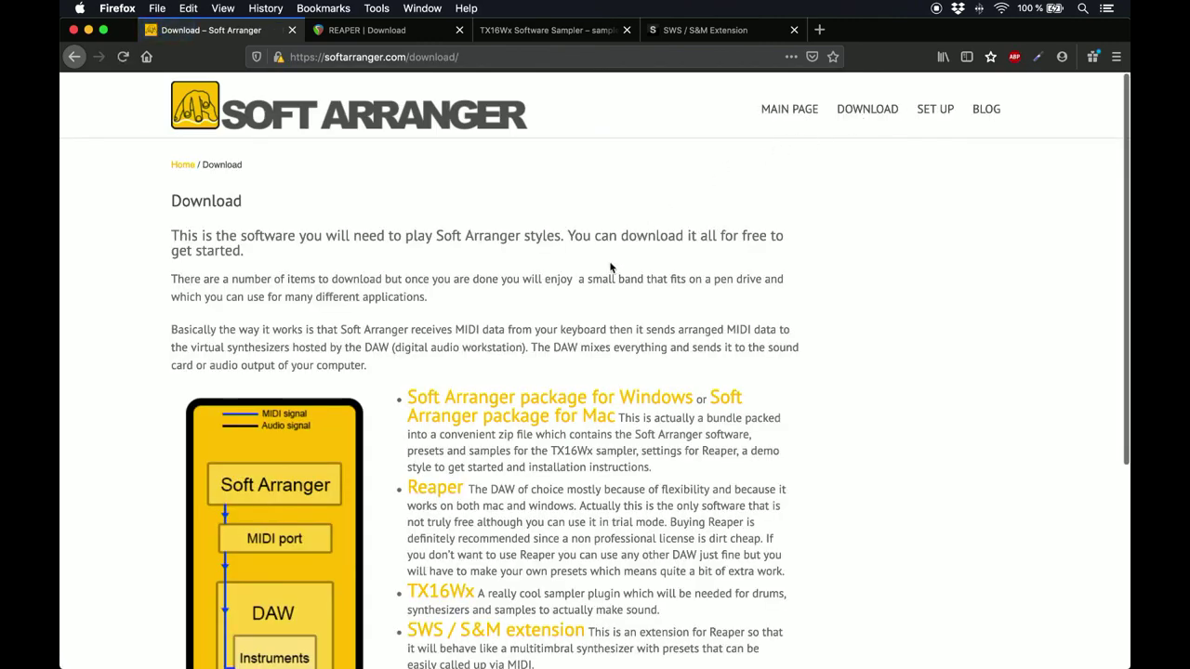
left_click(510, 423)
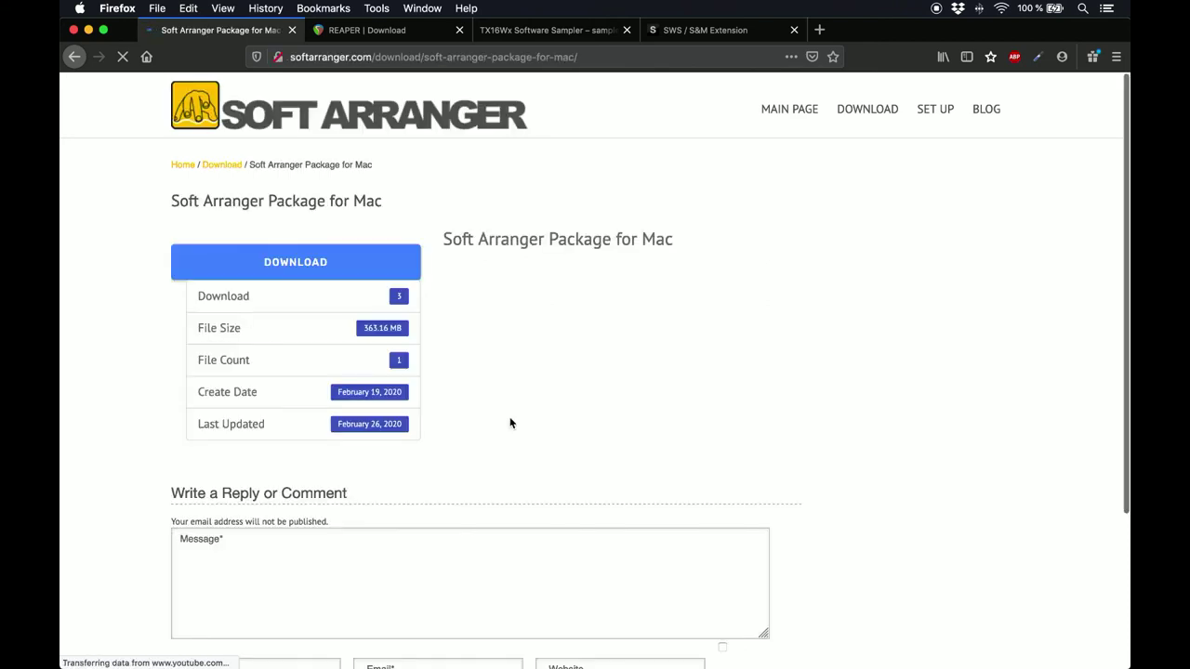
left_click(318, 272)
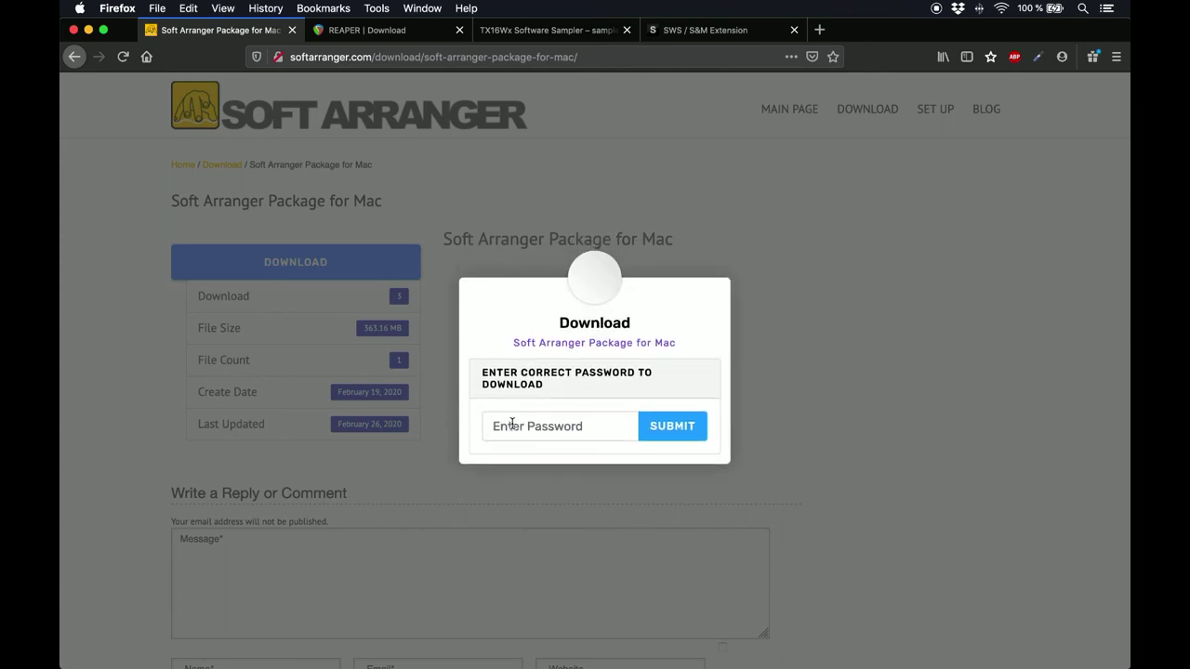
left_click(512, 425)
type("•••••••••••")
key("Return")
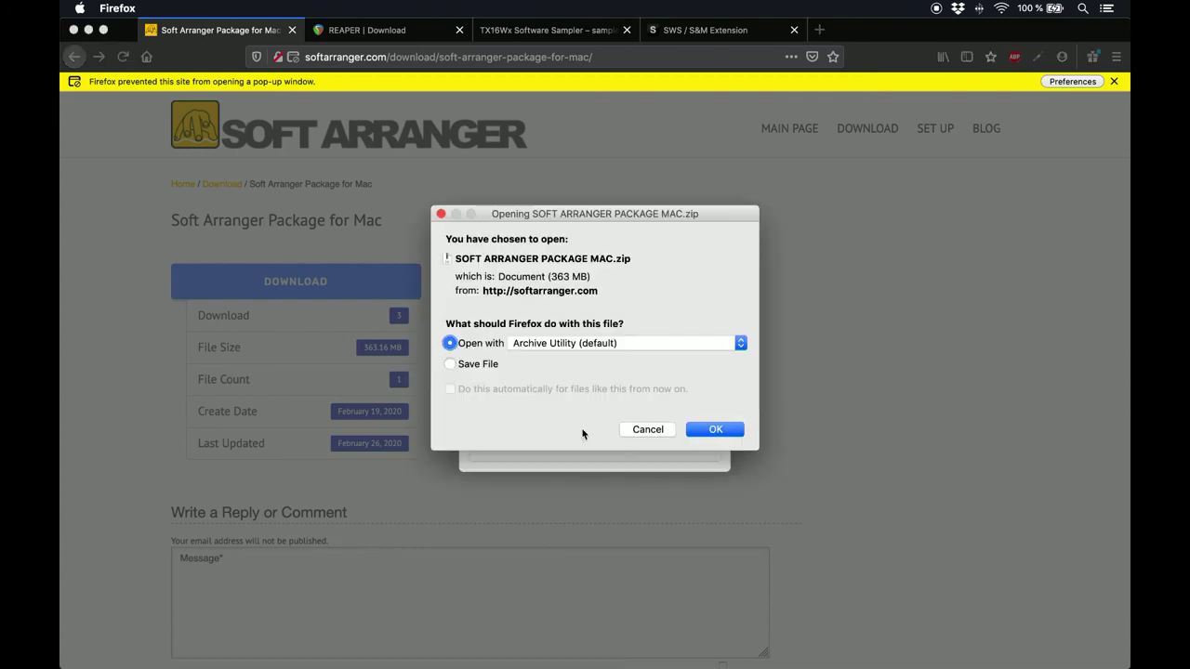
Step: Save SOFT ARRANGER PACKAGE MAC.zip, dismiss the site popup and show recent downloads
left_click(491, 369)
left_click(713, 431)
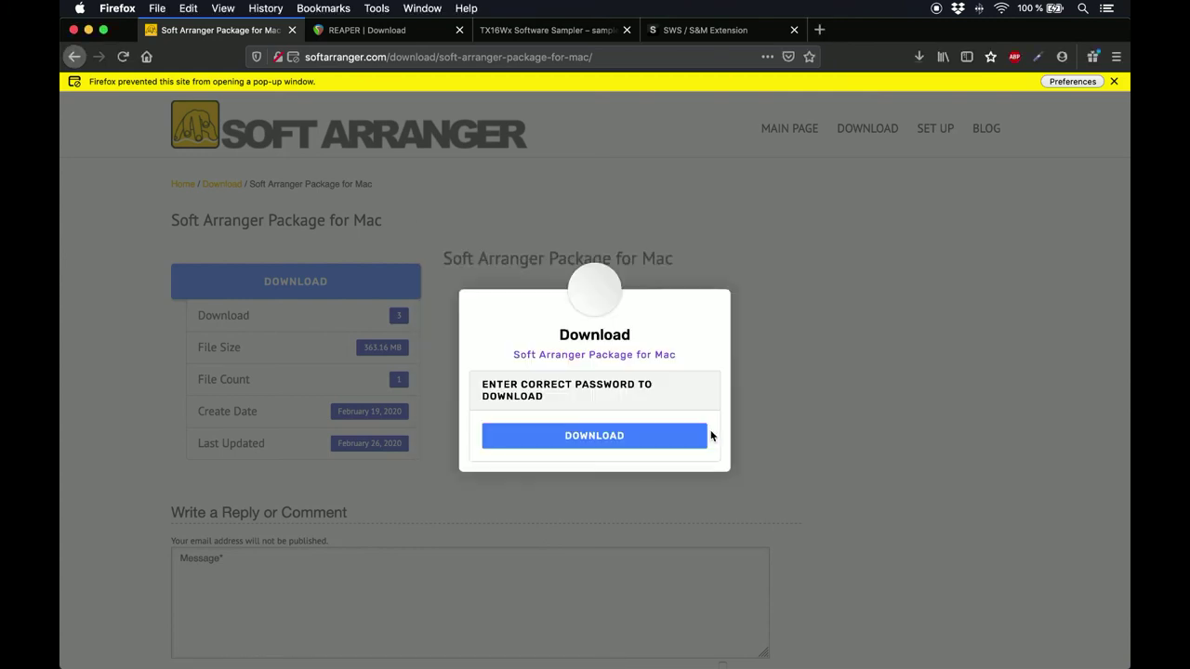
left_click(806, 383)
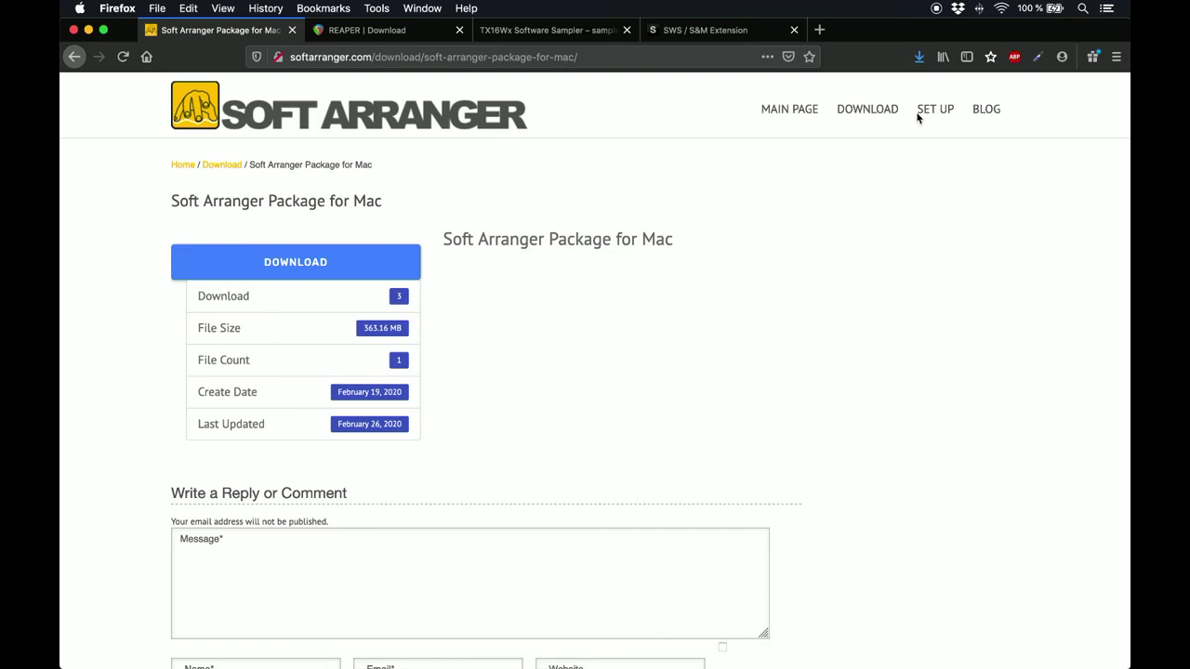
left_click(920, 64)
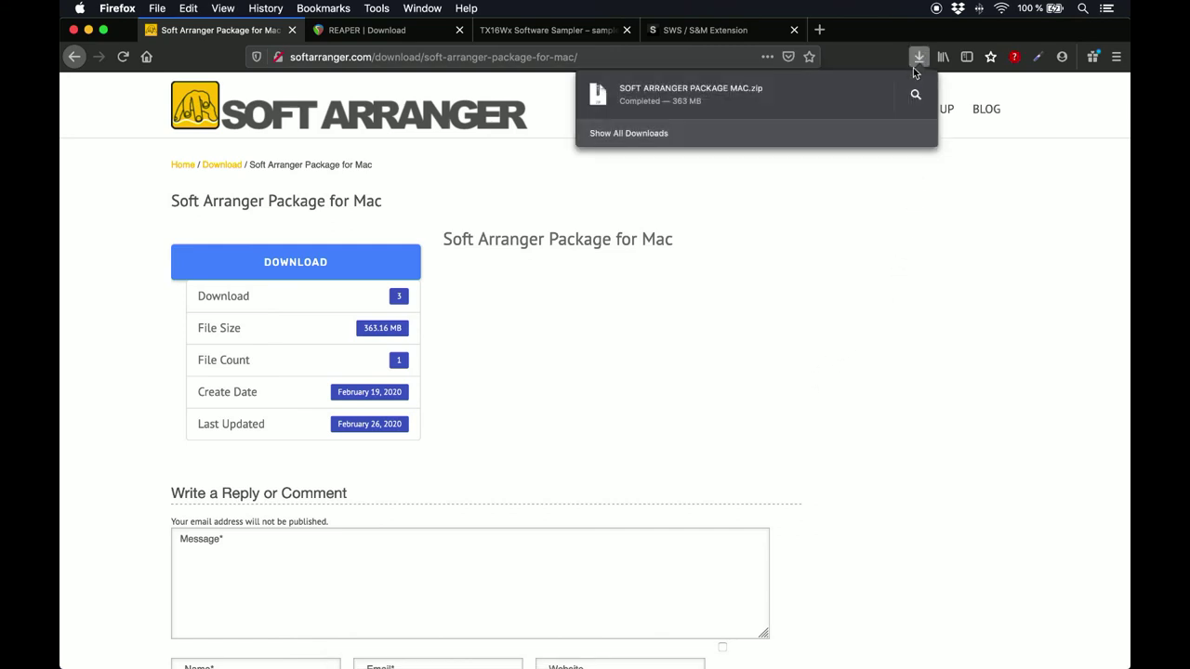
Step: Expand the downloaded zip and move the package folder into Documents
left_click(760, 96)
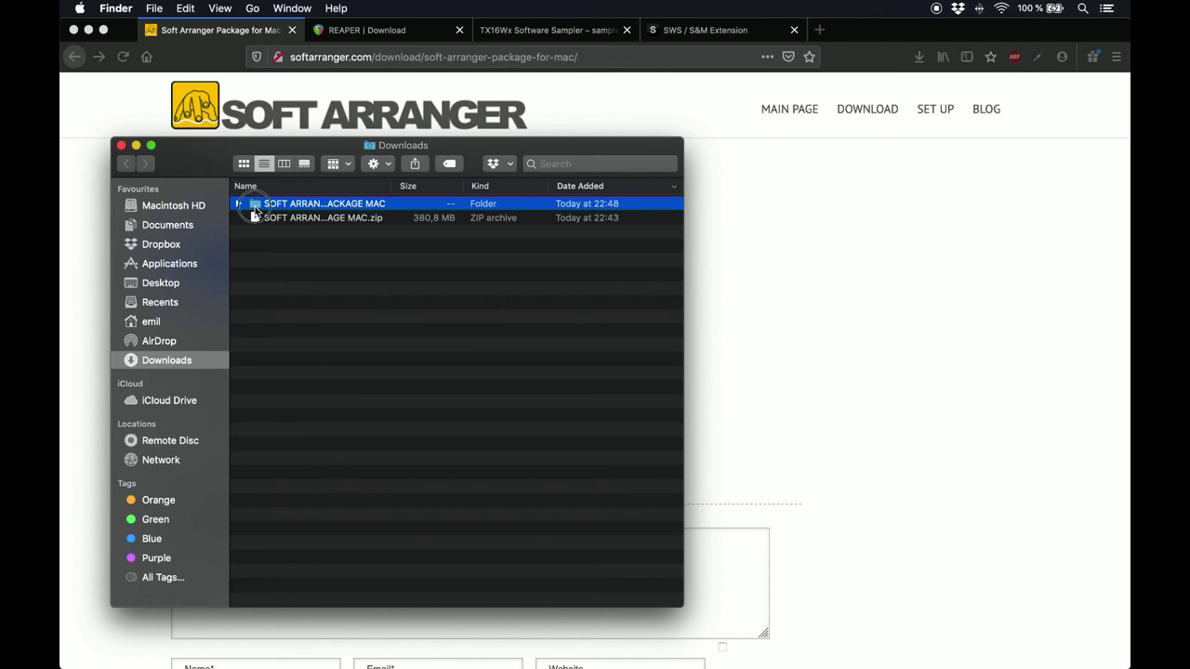
left_click_drag(255, 207, 187, 225)
left_click(187, 224)
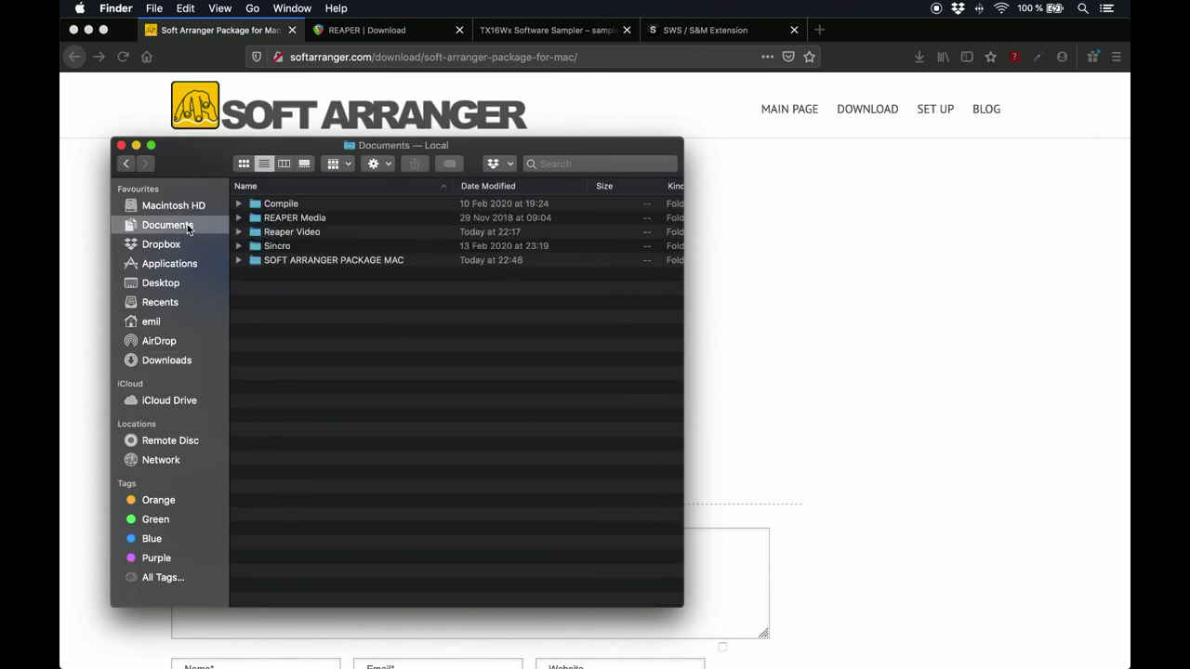
left_click(239, 261)
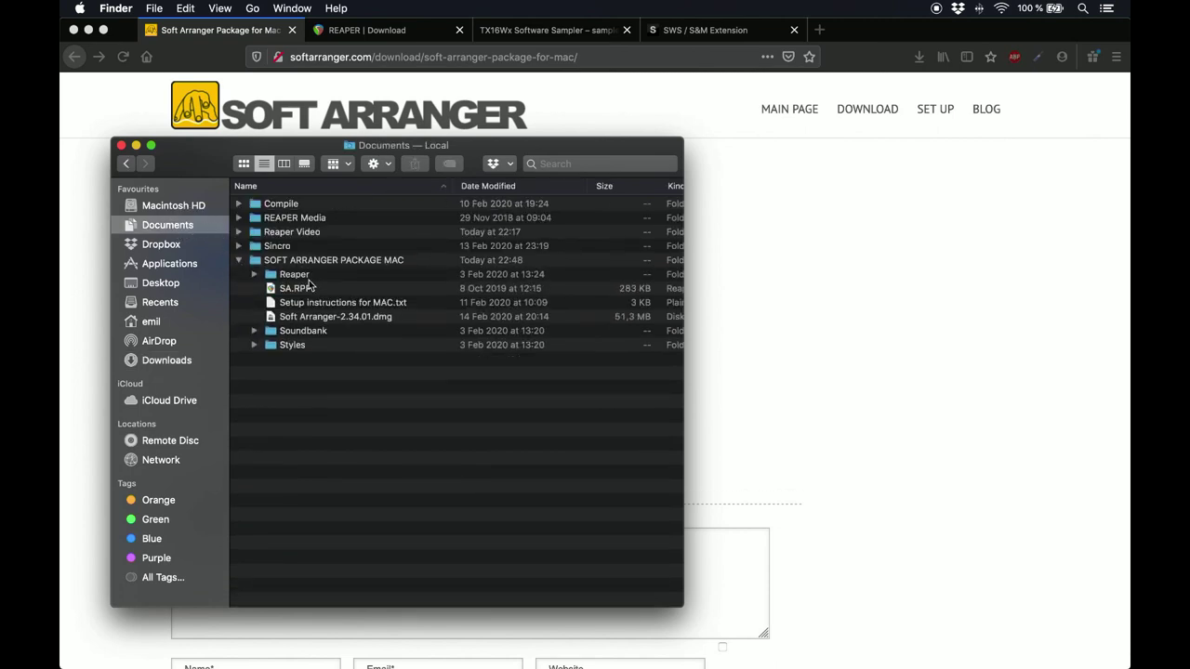
Step: Install Soft Arranger into Applications from the Soft Arranger-2.34.01 disk image, then close it
double_click(305, 317)
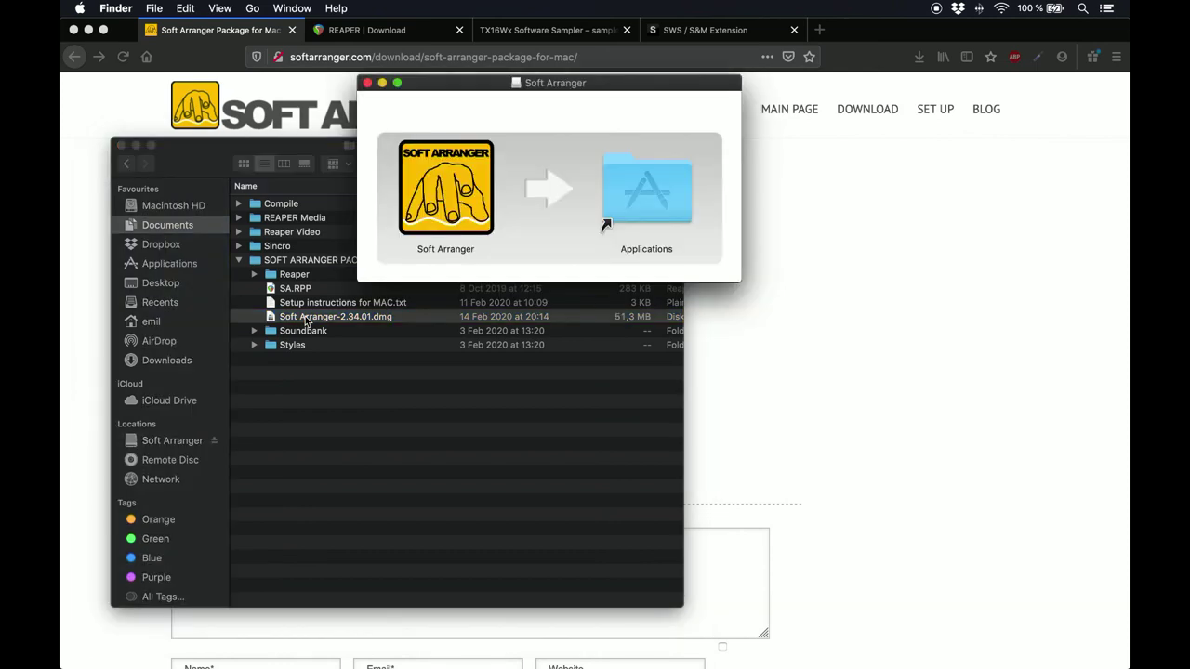
left_click(436, 203)
left_click_drag(437, 203, 633, 200)
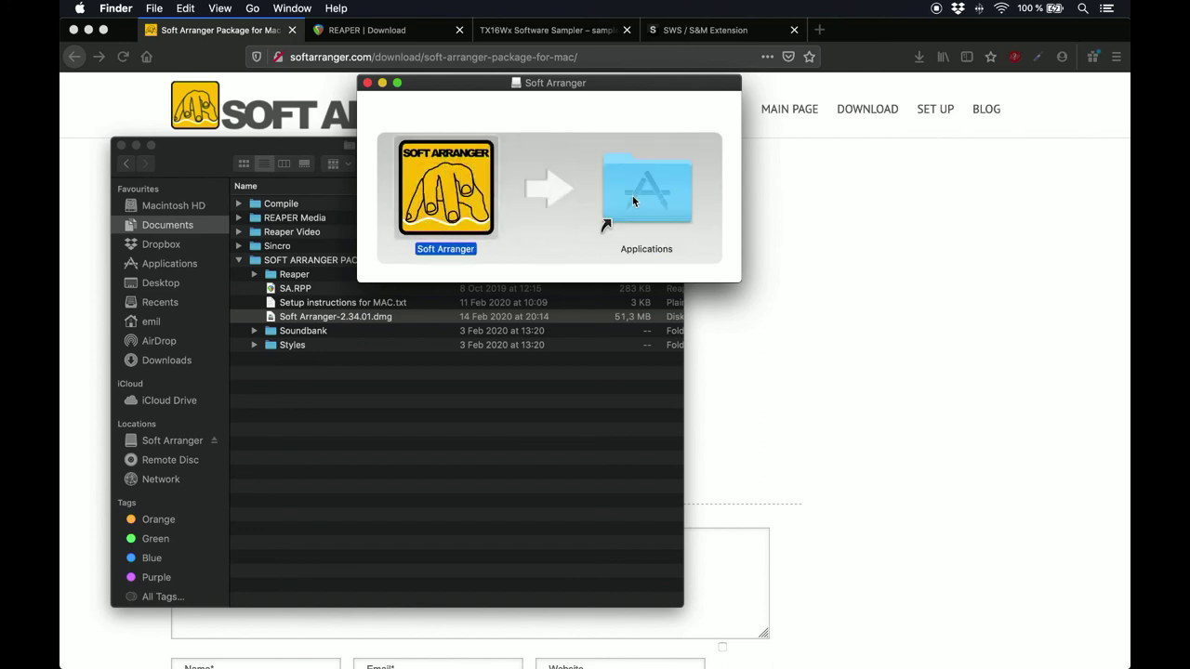
left_click(367, 83)
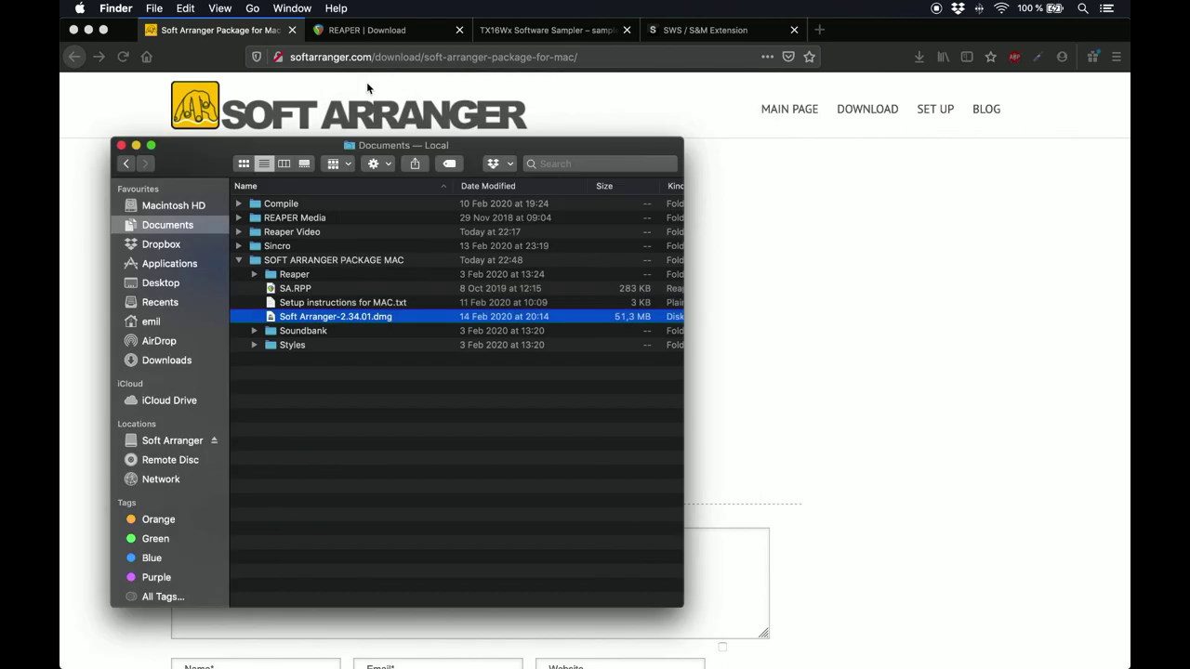
Step: Download the OS X 64-bit REAPER installer, open reaper604_x86_64.dmg and accept its licence
left_click(367, 30)
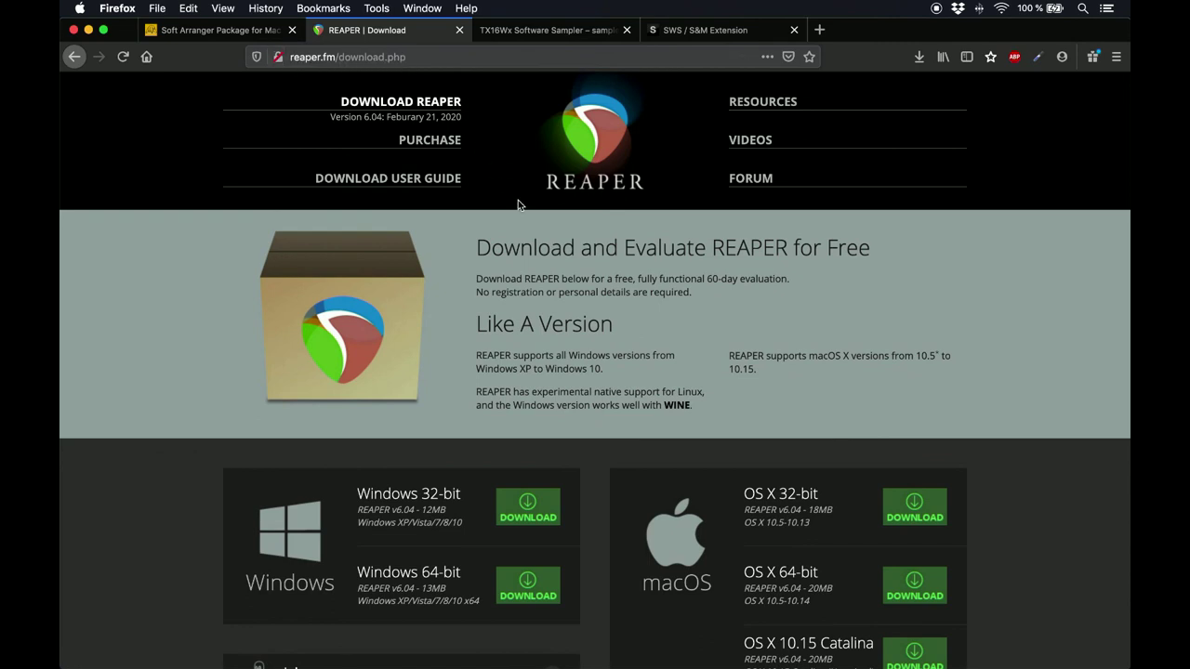
left_click(908, 595)
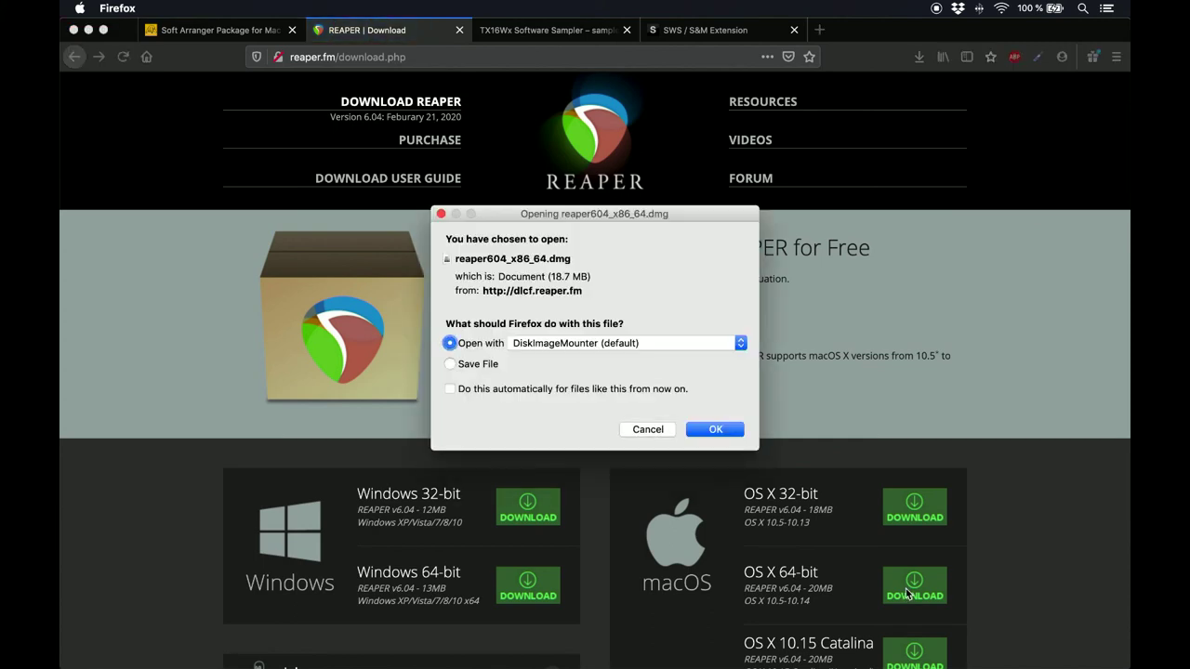
left_click(715, 430)
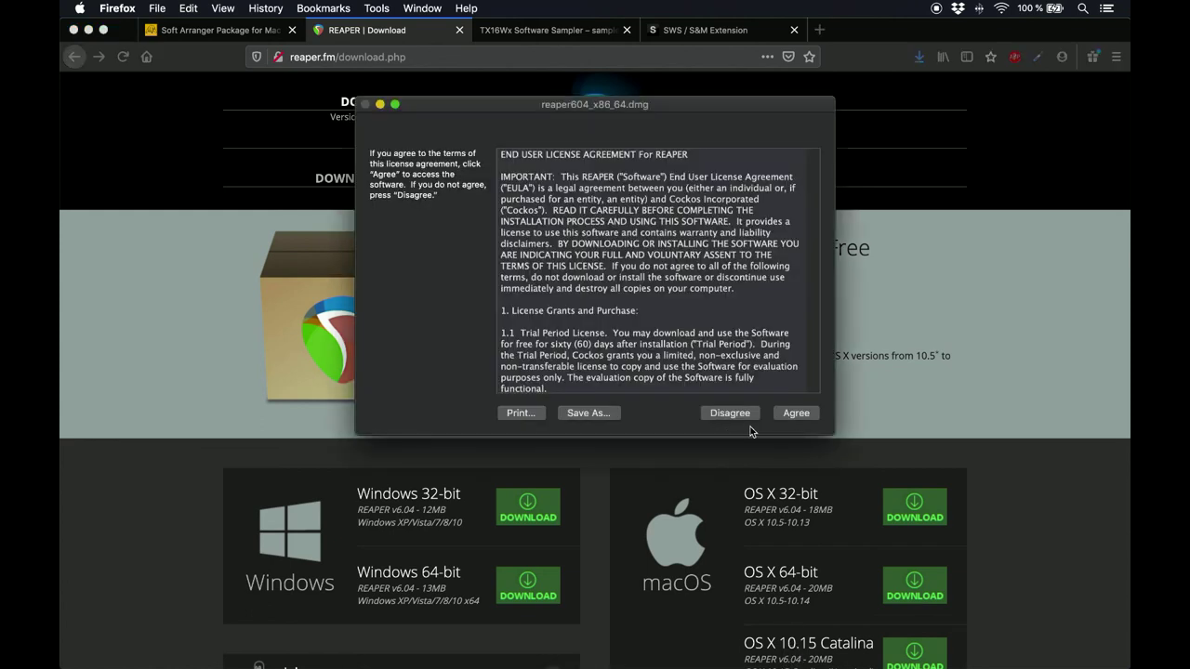
left_click(786, 421)
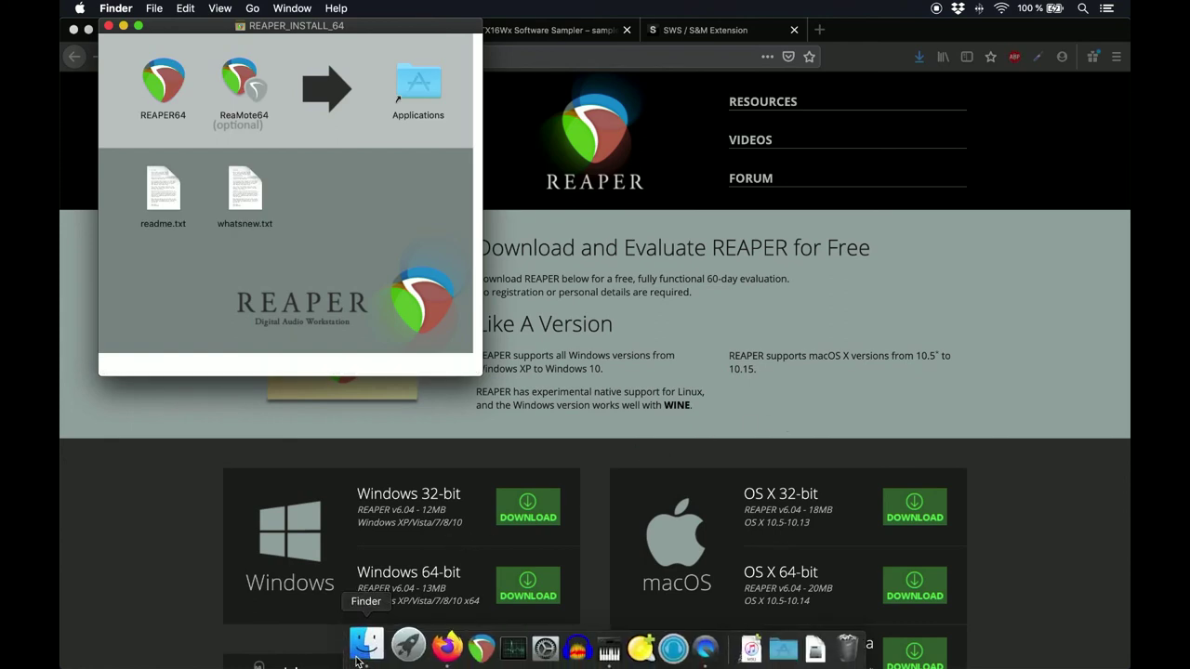
Step: Copy REAPER64 into the package's Reaper folder in Documents and launch that copy
left_click(358, 655)
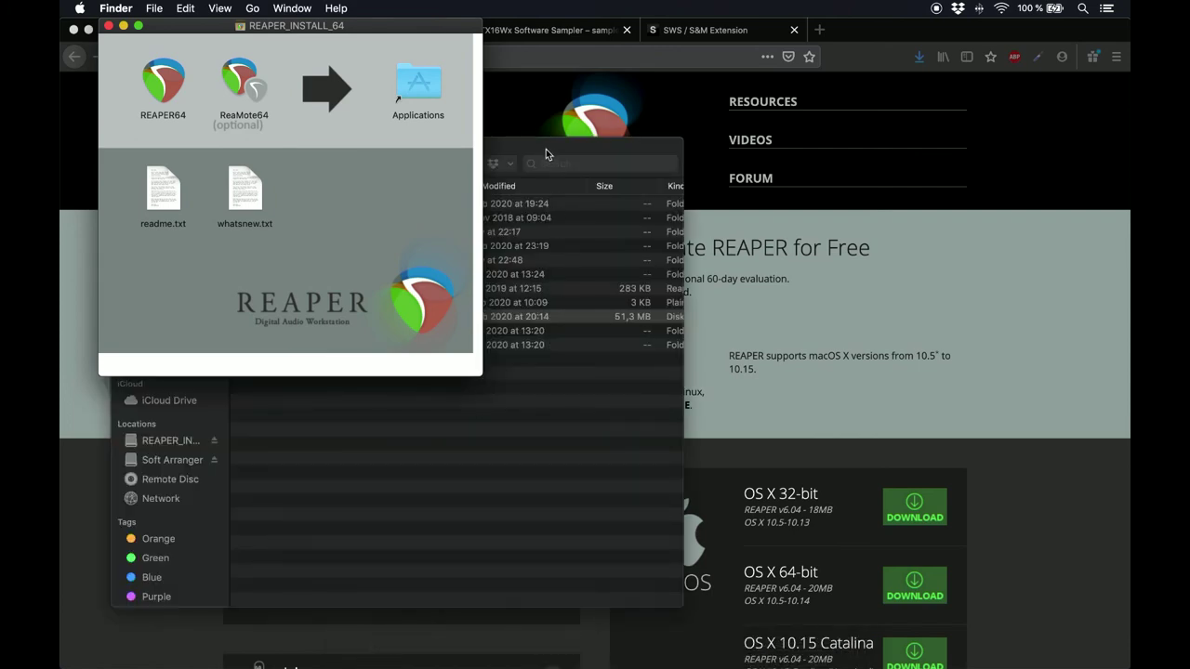
left_click_drag(577, 154, 964, 117)
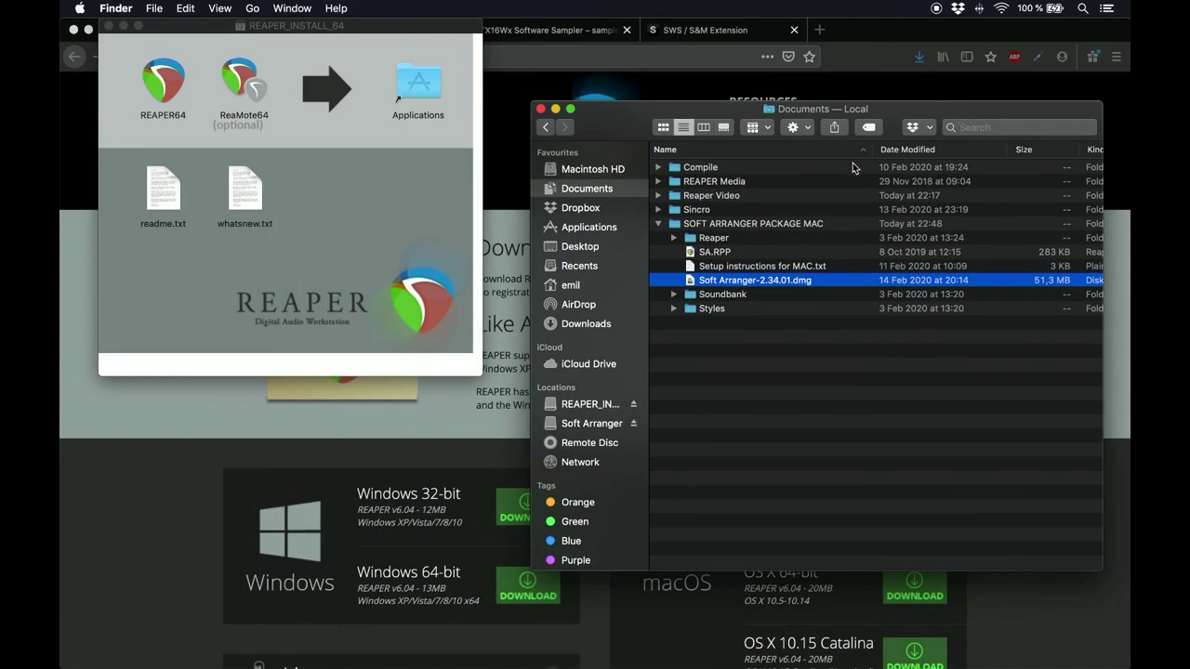
left_click(674, 238)
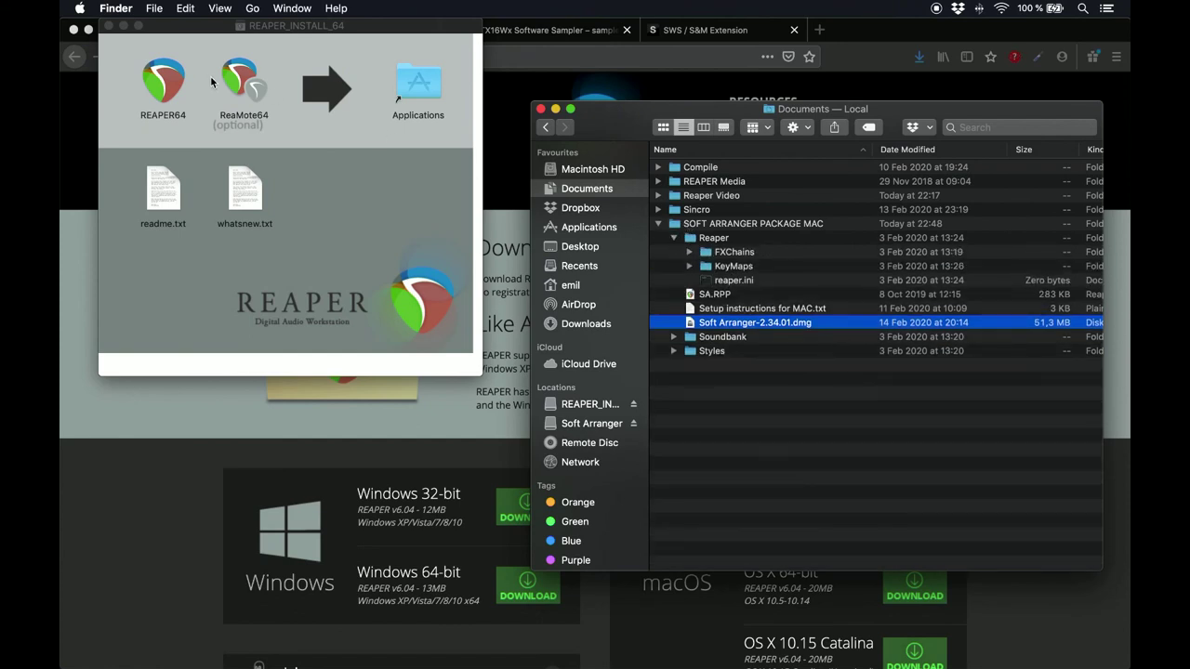
left_click_drag(166, 86, 708, 243)
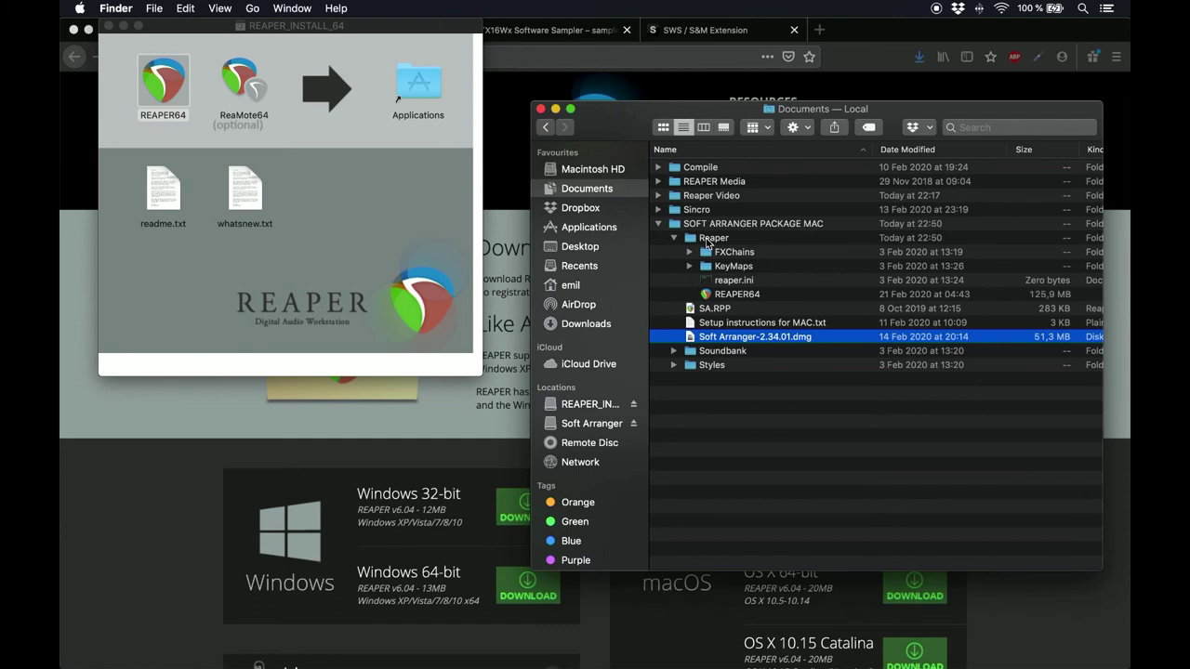
left_click(708, 296)
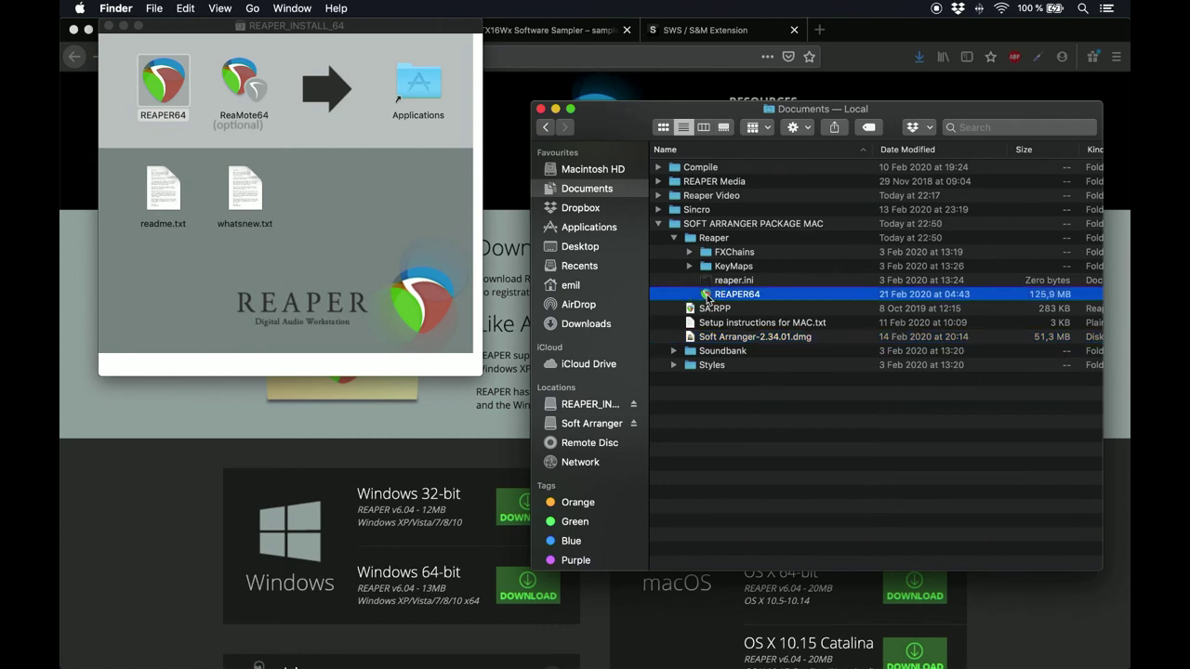
double_click(709, 296)
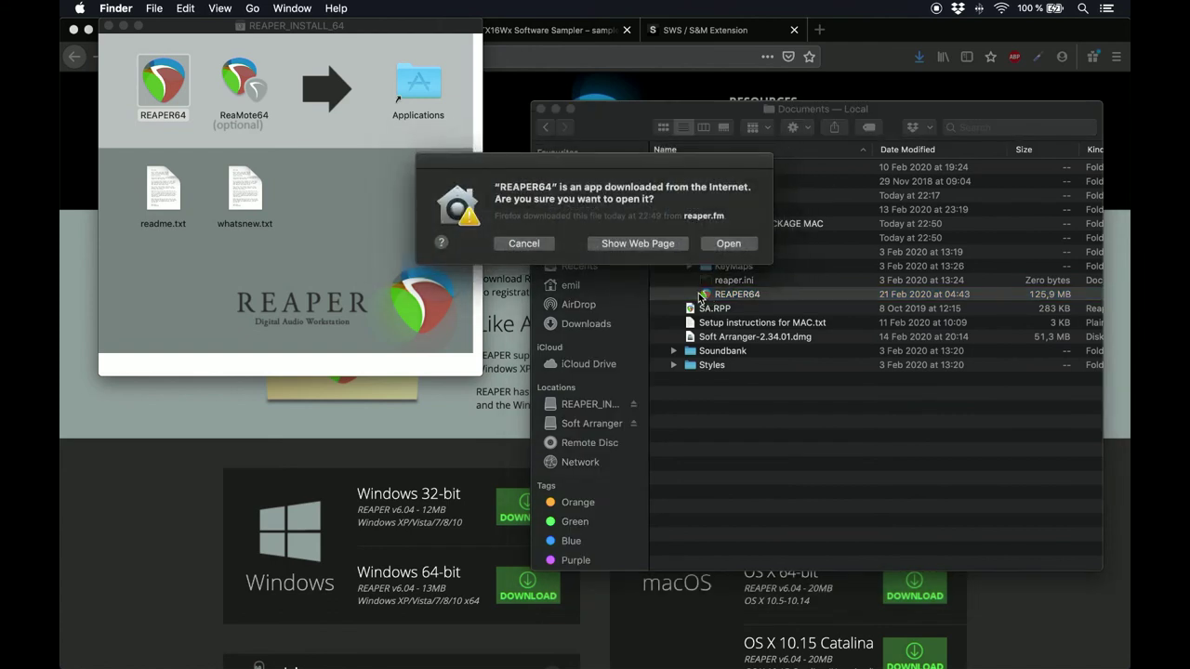
Step: Confirm opening REAPER64, skip audio device setup, keep evaluating, then close REAPER v6.04
left_click(729, 244)
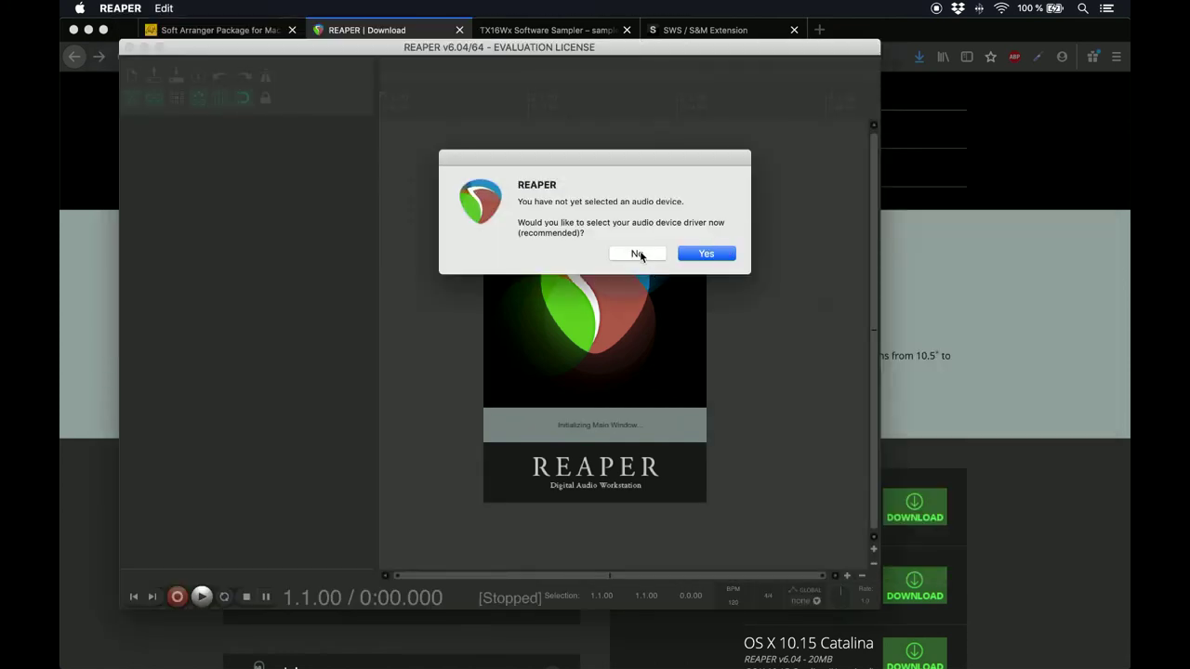
left_click(638, 254)
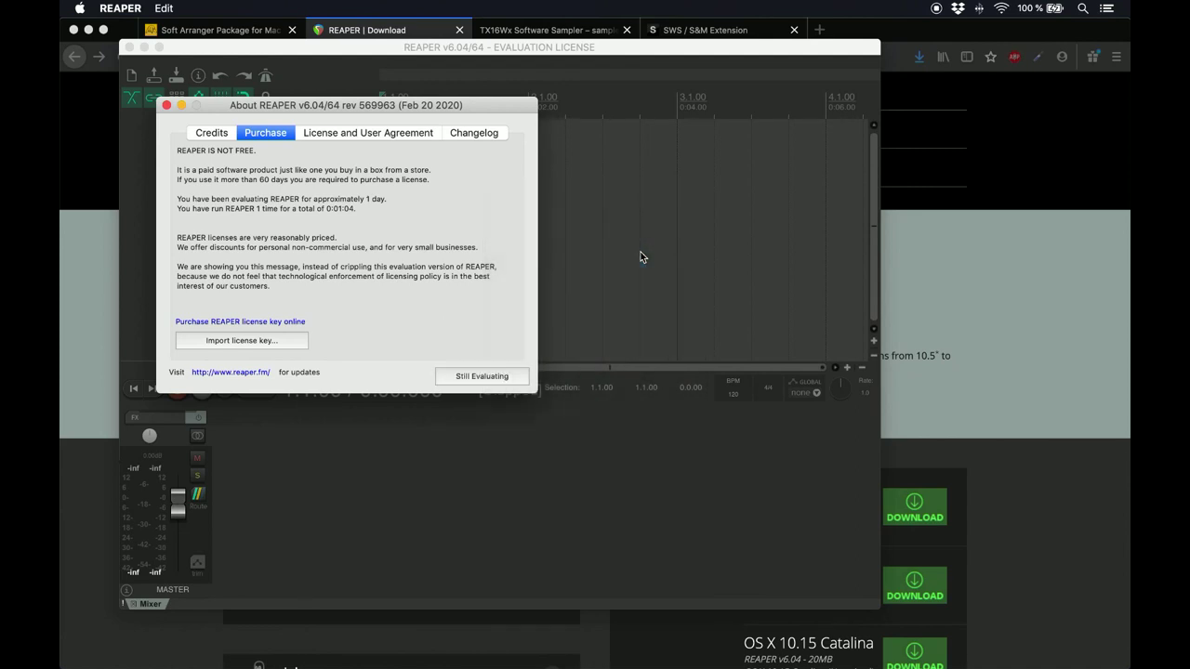
left_click(512, 379)
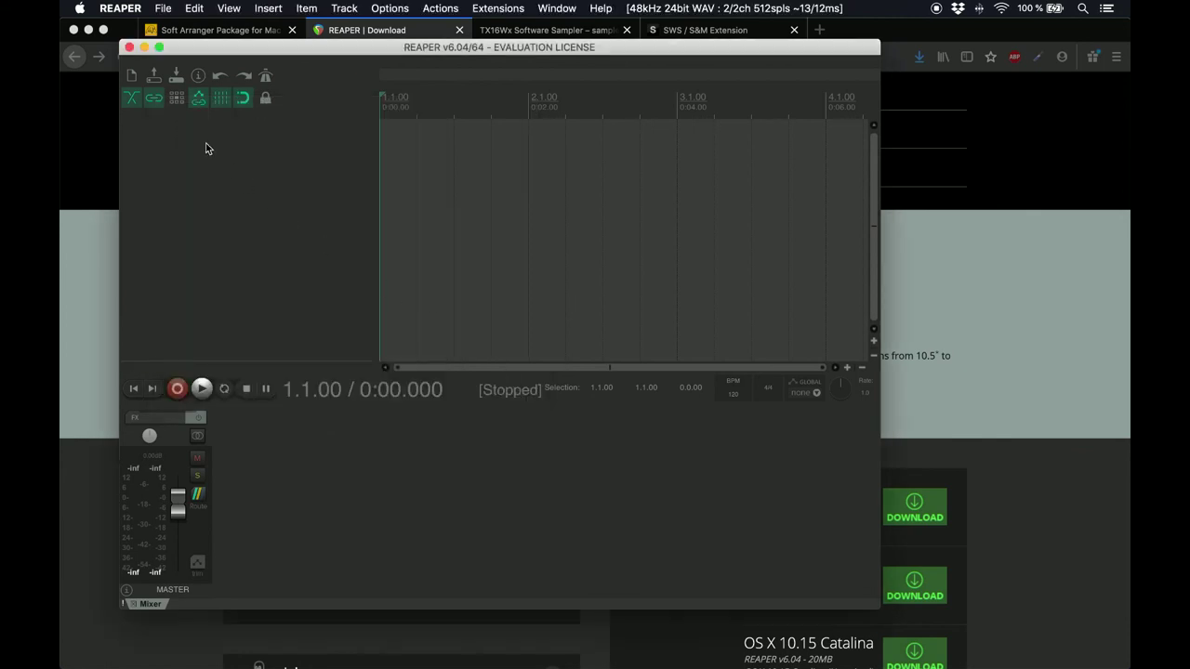
left_click(130, 48)
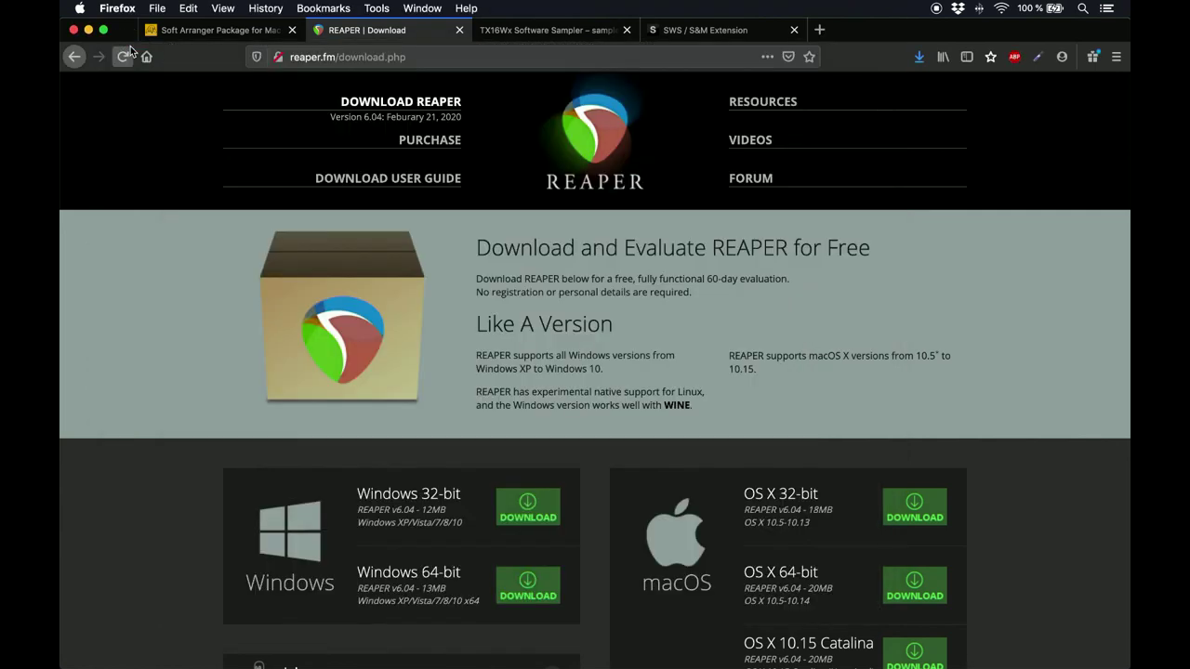
Step: Download TX16Wx Software Sampler 3 OSX Setup from TX16wx.com and open it with Installer
left_click(522, 37)
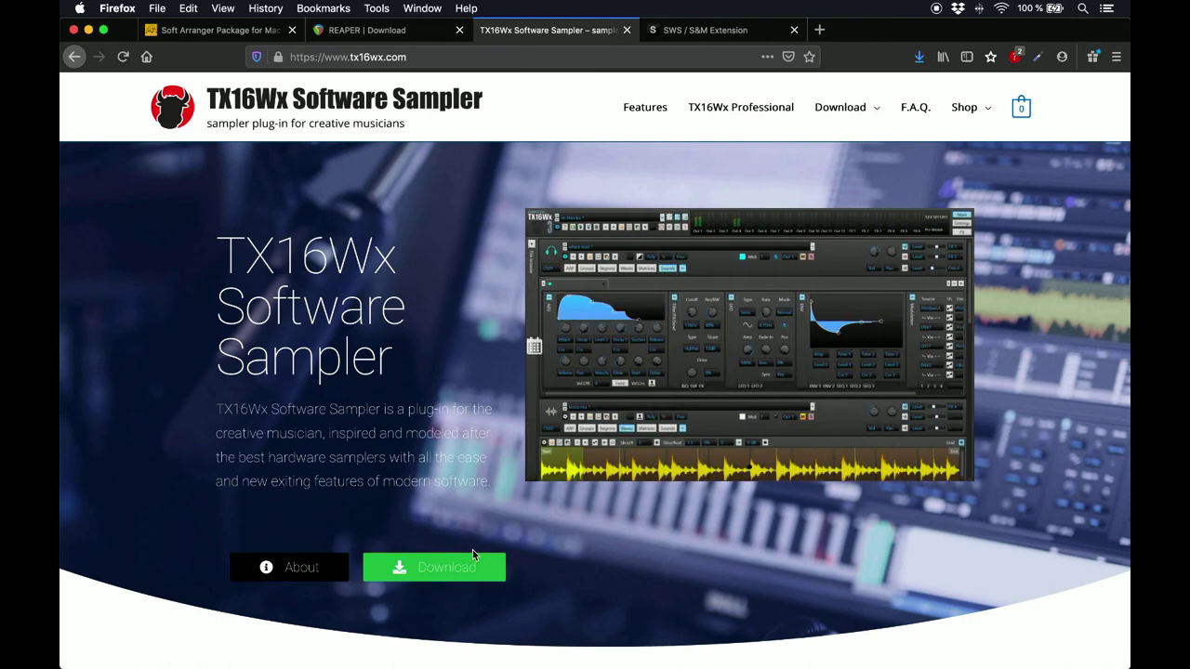
left_click(474, 569)
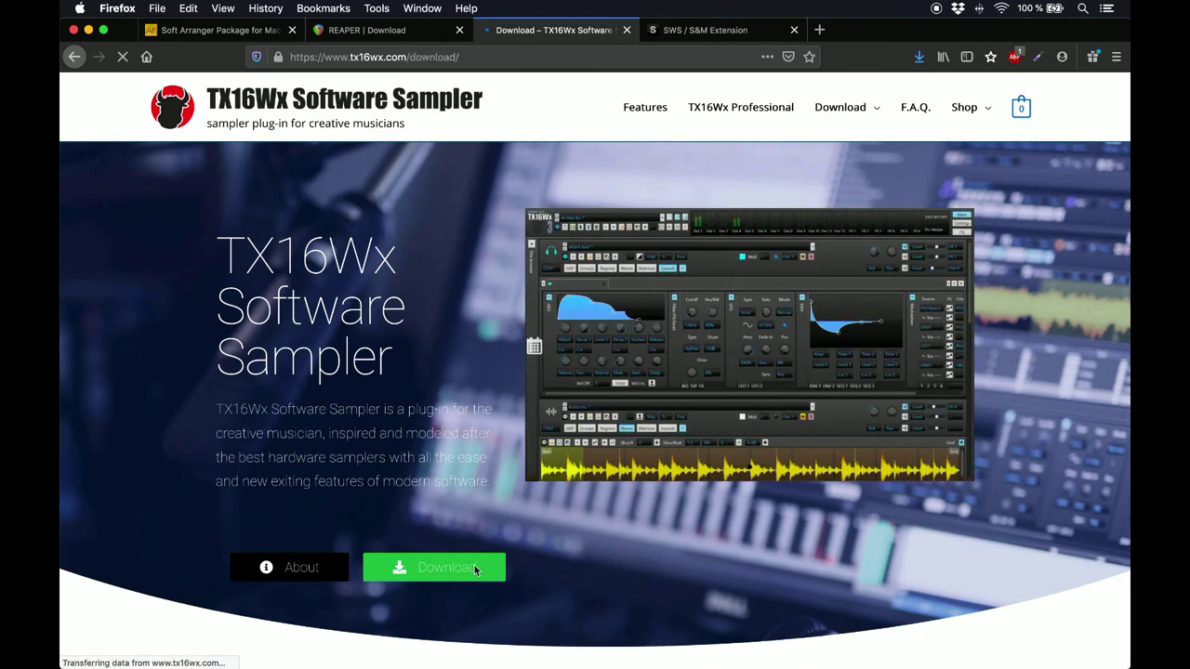
scroll(475, 569, "down", 1)
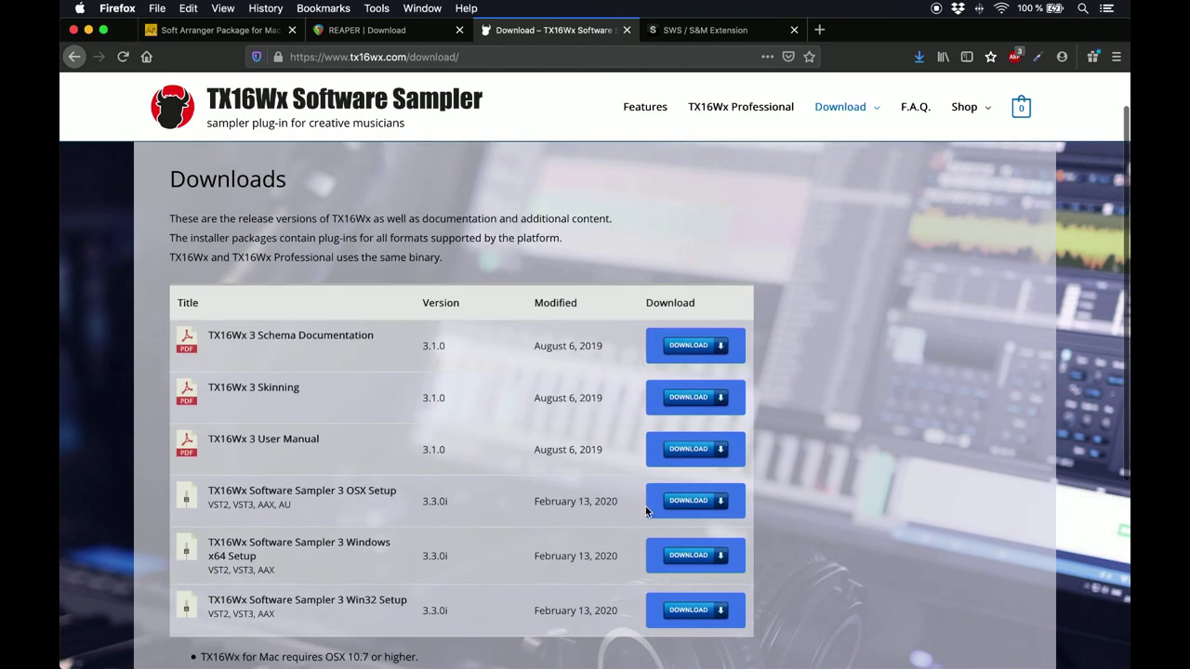
left_click(684, 506)
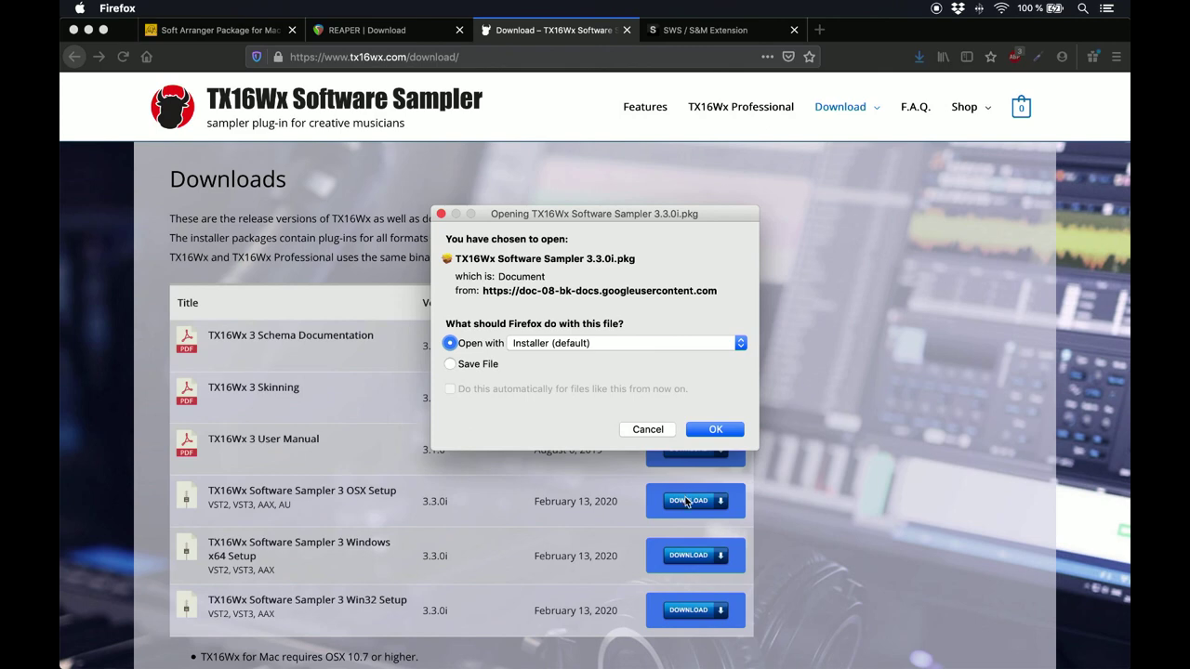
left_click(702, 432)
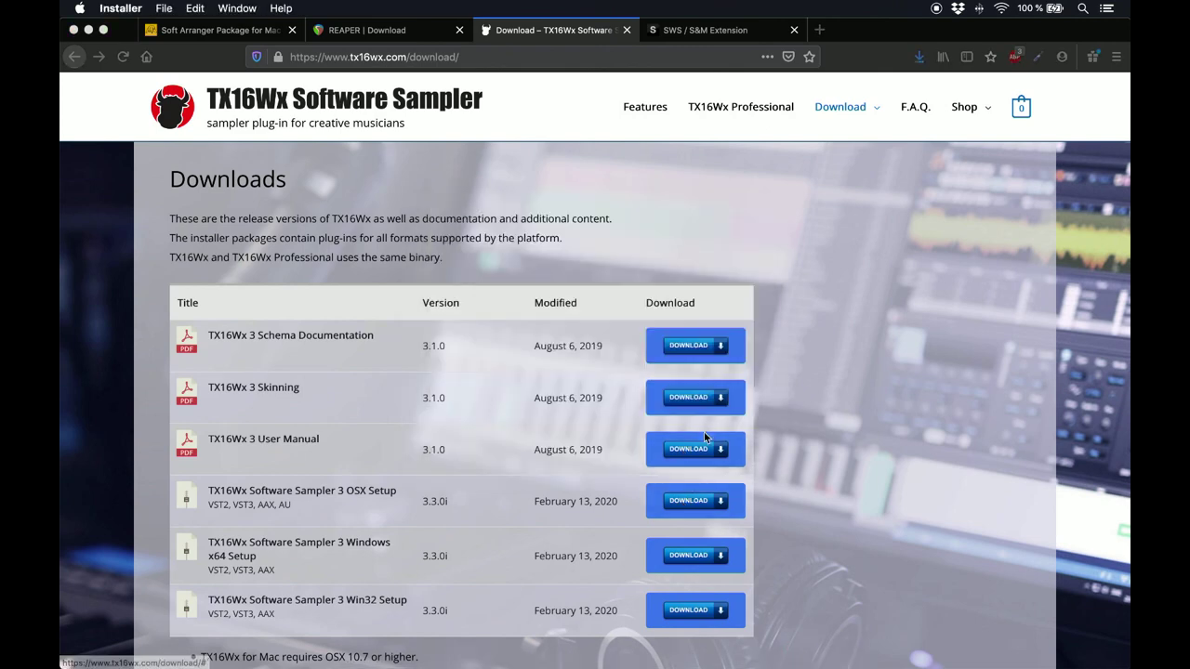
Step: Go through Read Me, agree to the TX16Wx licence and start installing on Macintosh HD
left_click(766, 435)
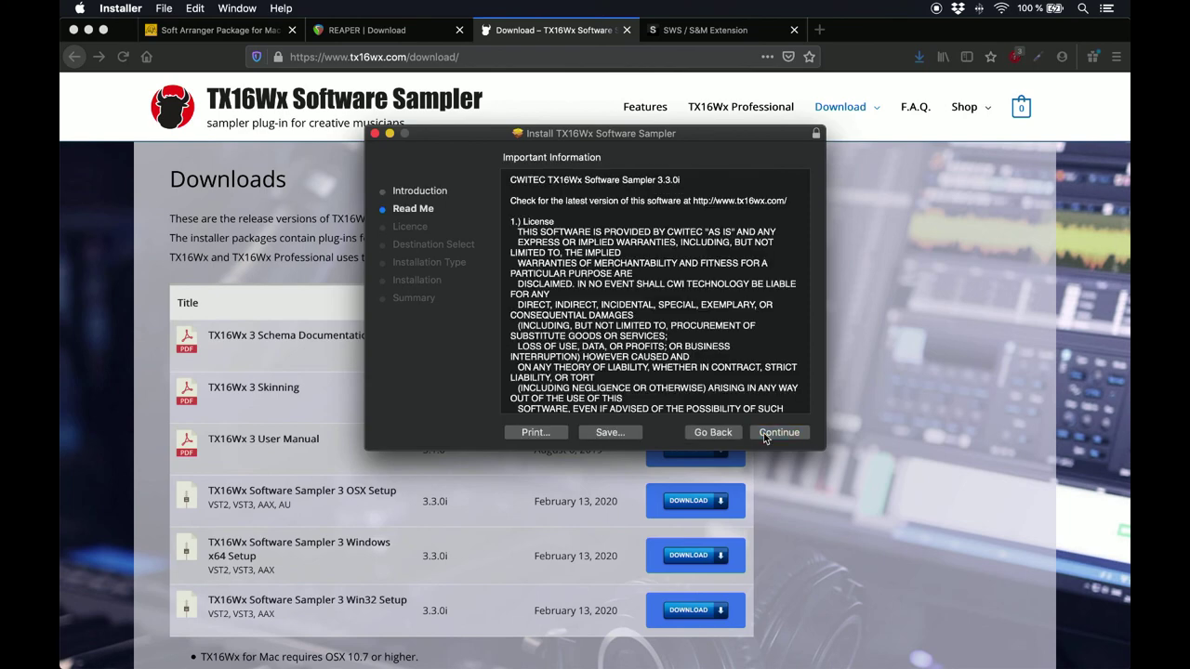
left_click(765, 436)
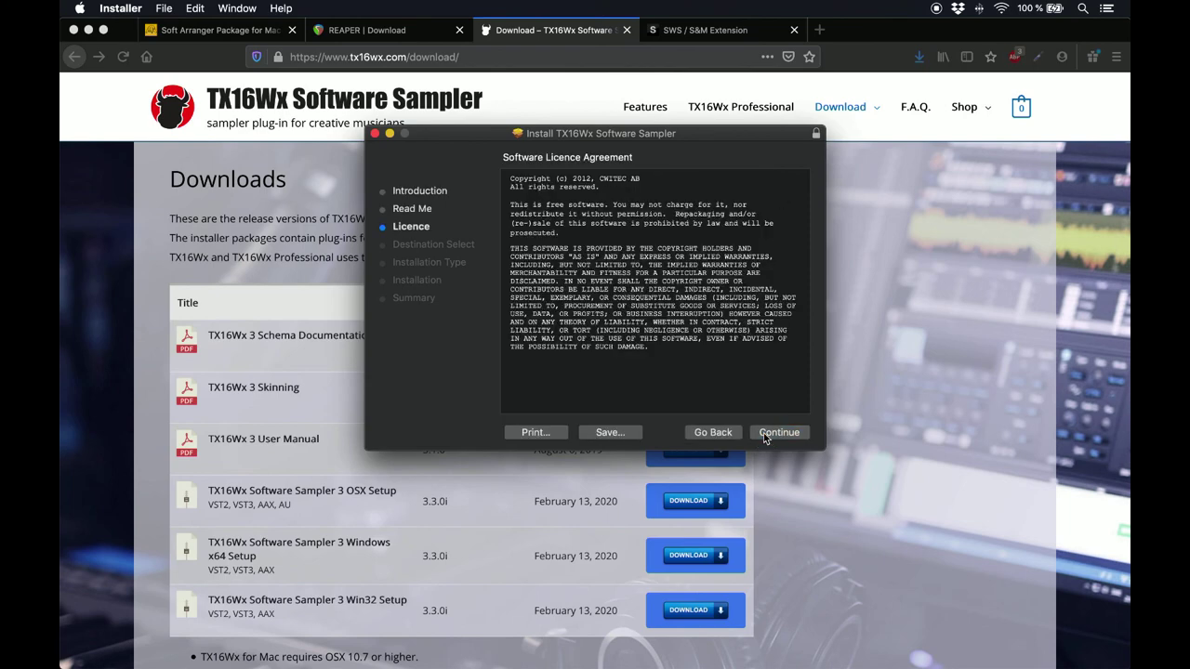
left_click(765, 436)
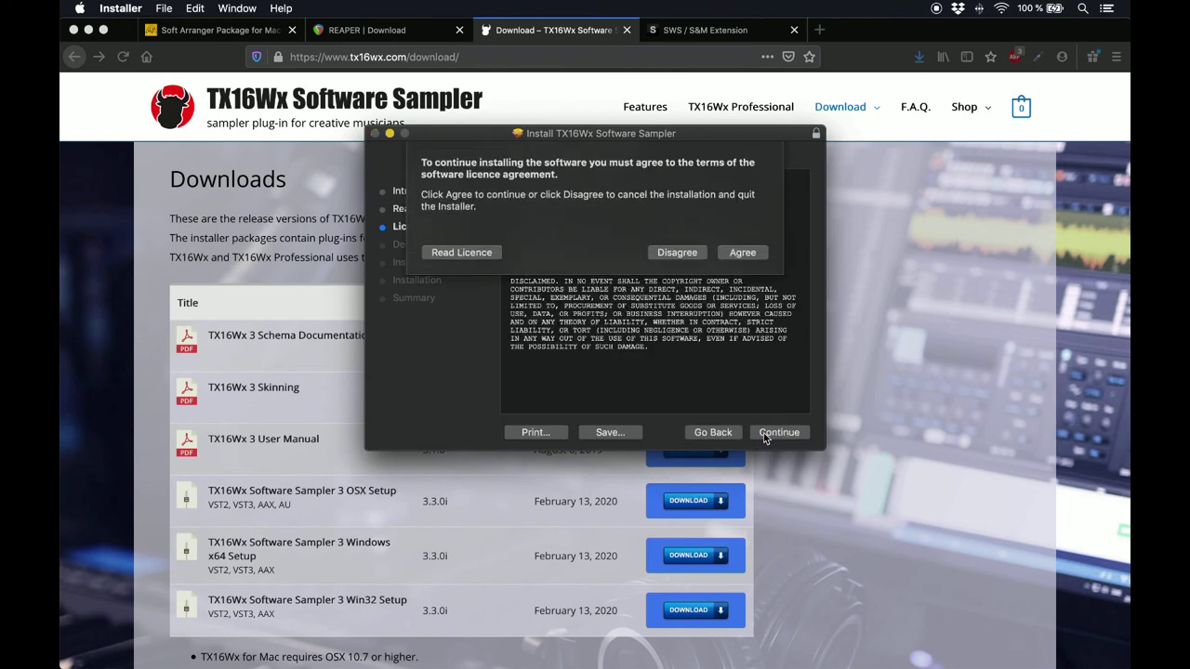
left_click(743, 253)
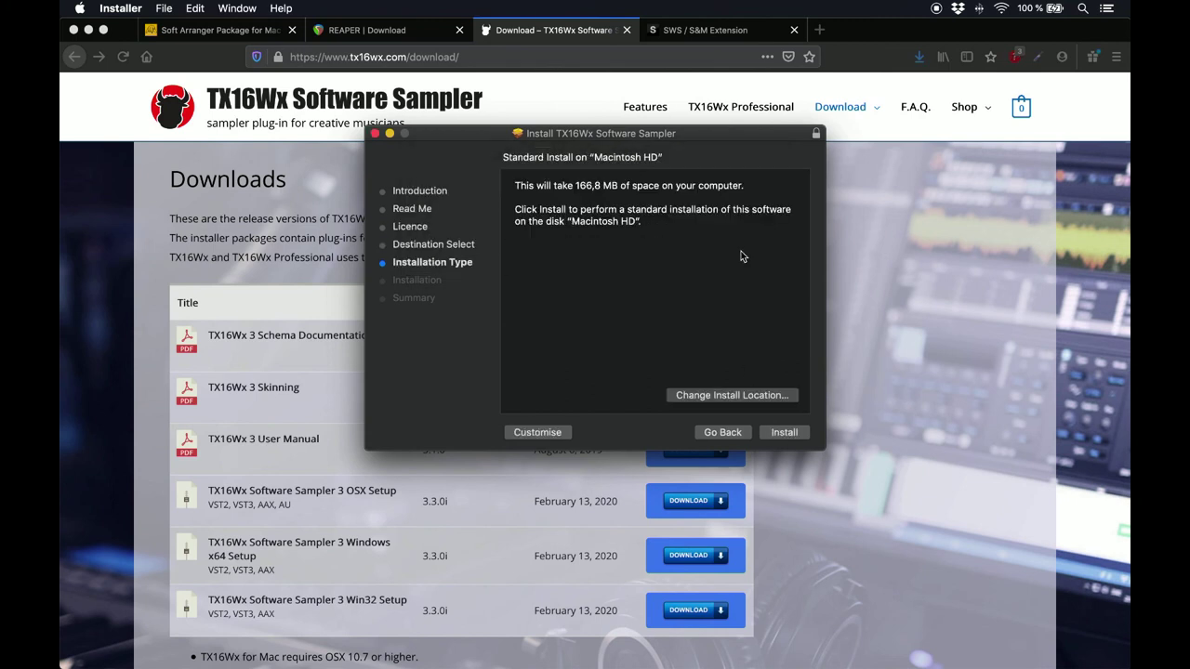
left_click(772, 437)
Step: Authorise with the admin password, close the finished installer and trash the package
type("***")
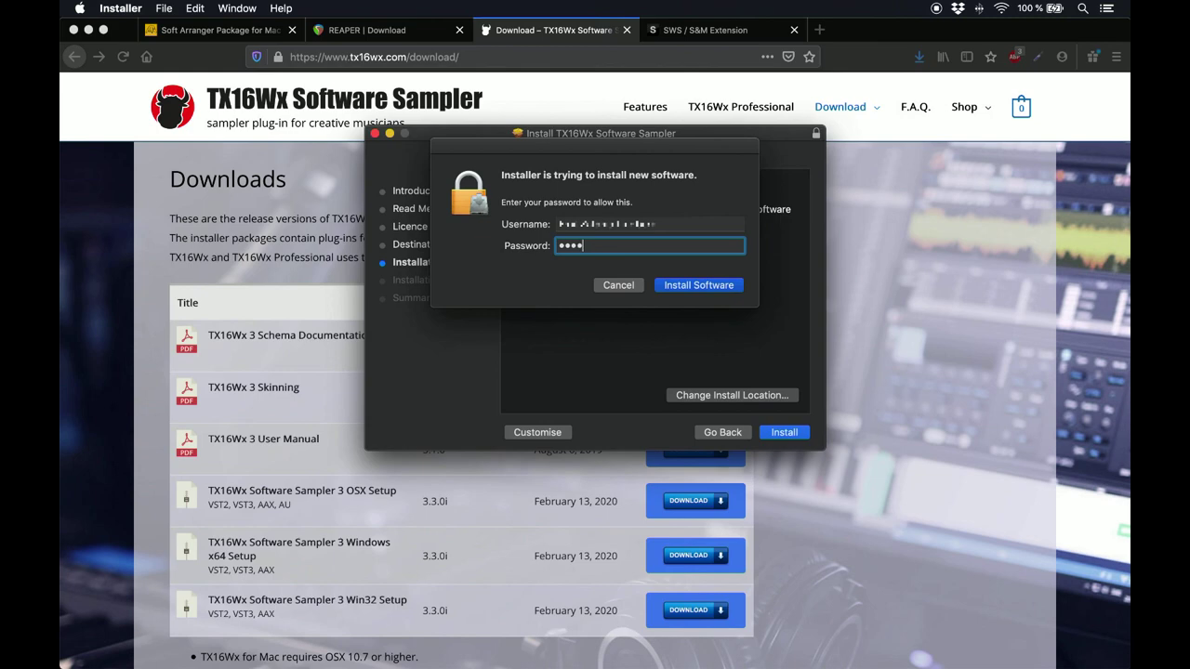
key("Return")
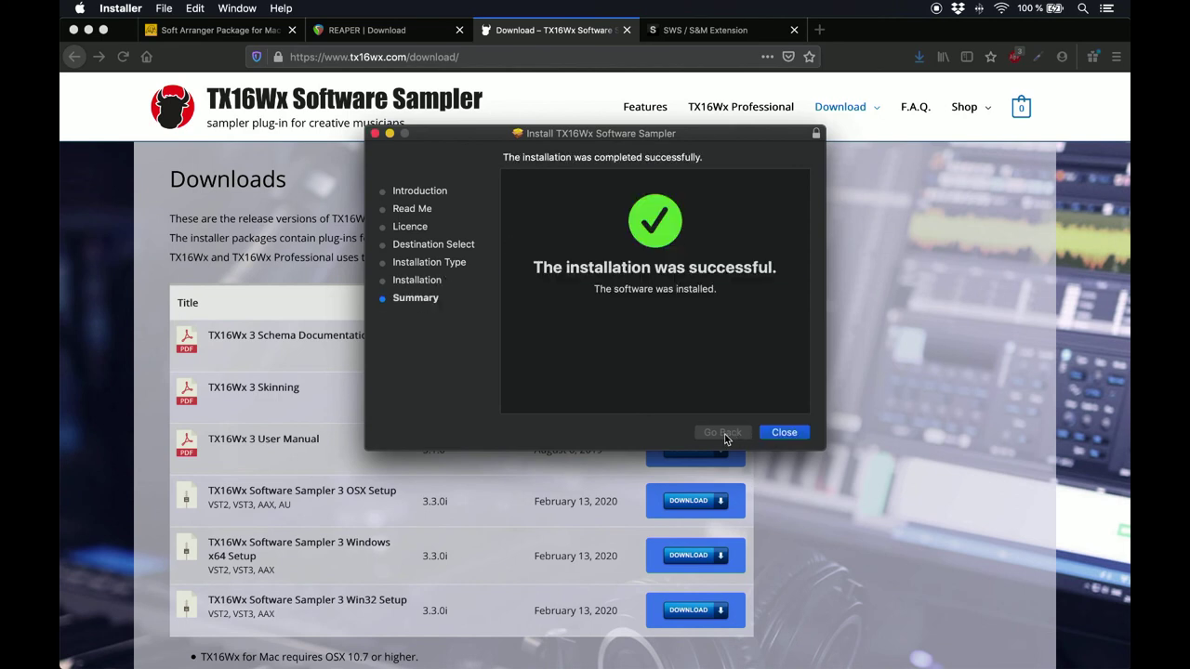
left_click(771, 435)
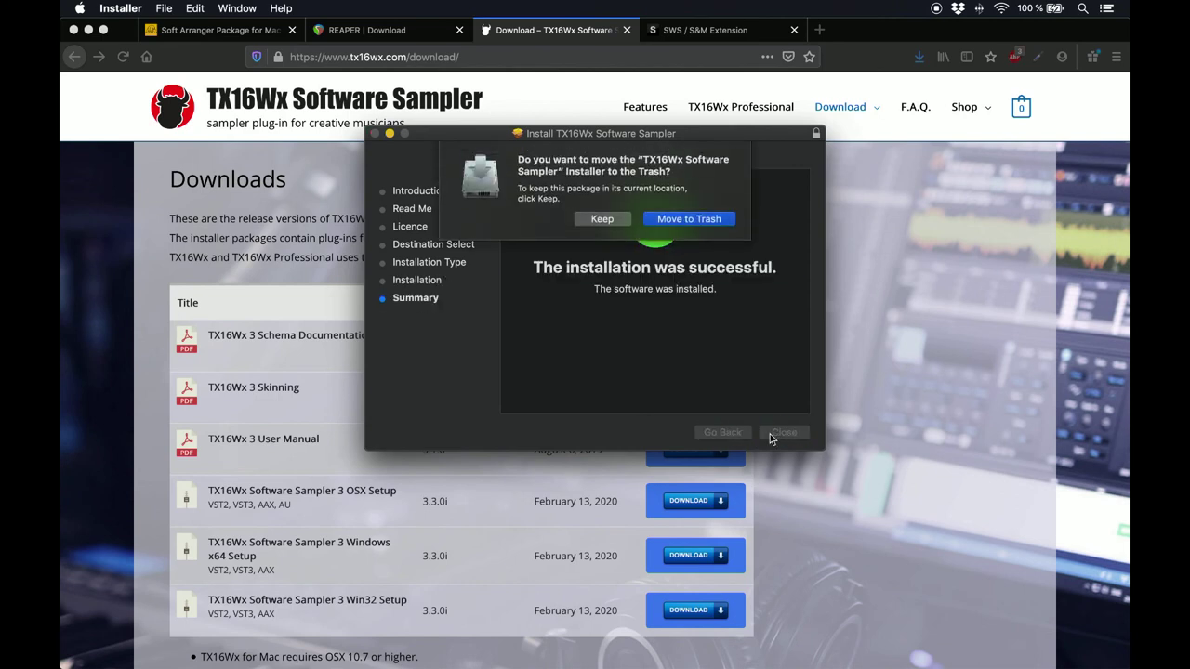
left_click(692, 220)
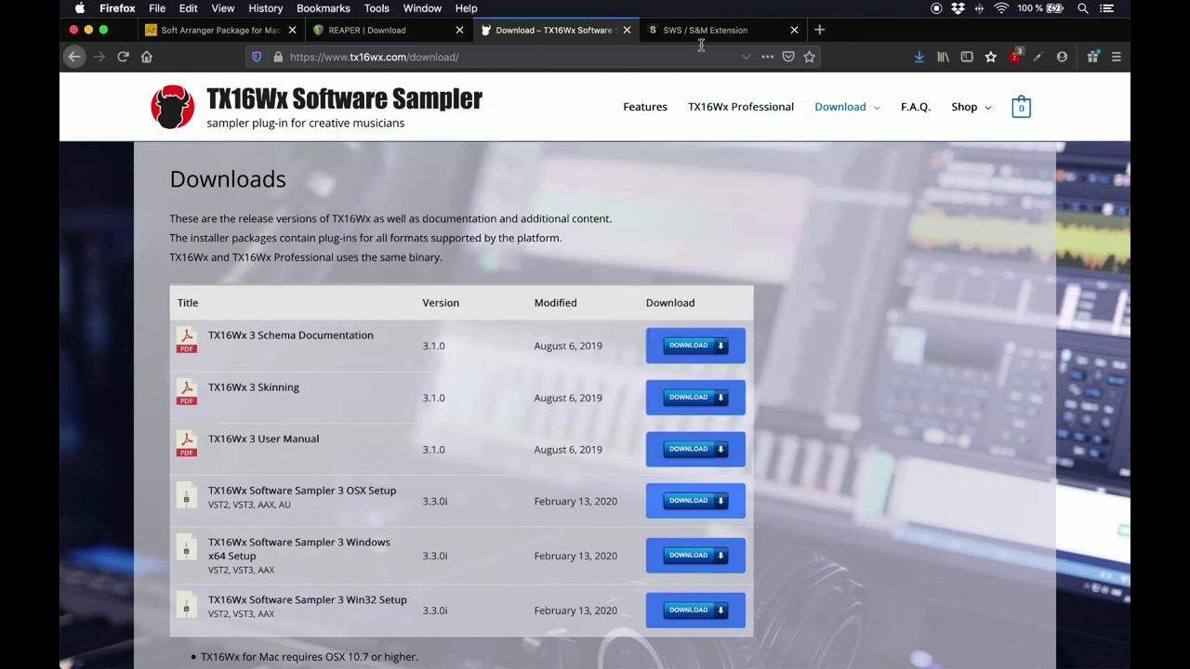
Step: Download the SWS OS X Universal Binary (sws-v2.10.0.1.dmg) and accept its licence
left_click(700, 34)
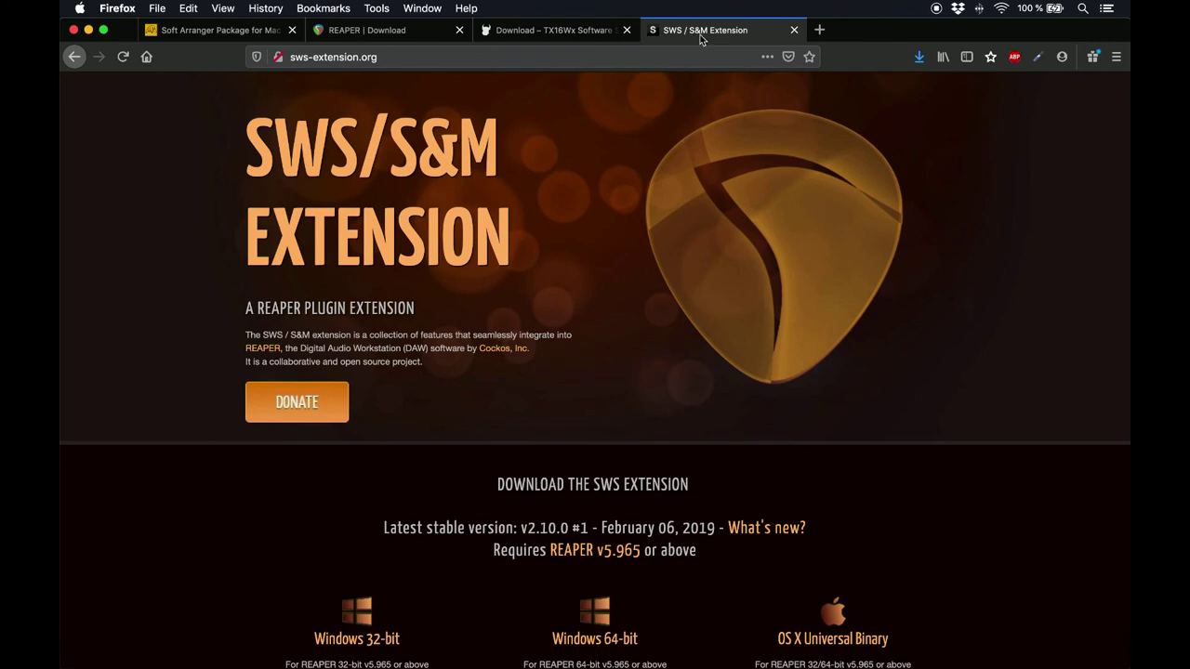
left_click(825, 619)
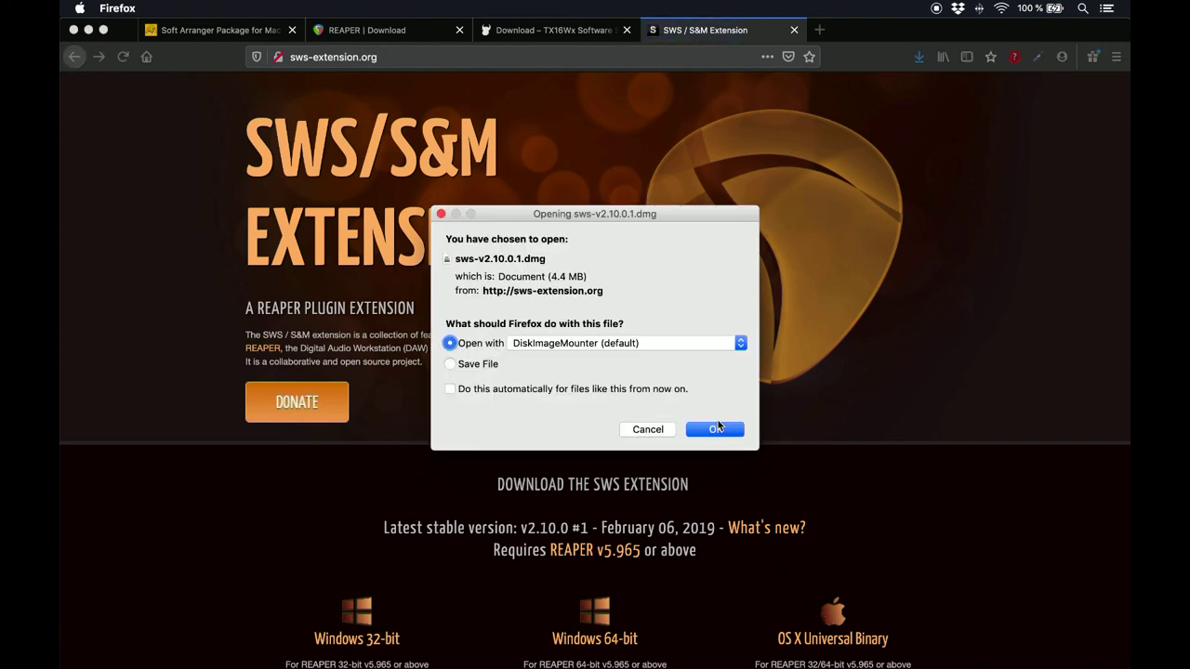
left_click(716, 429)
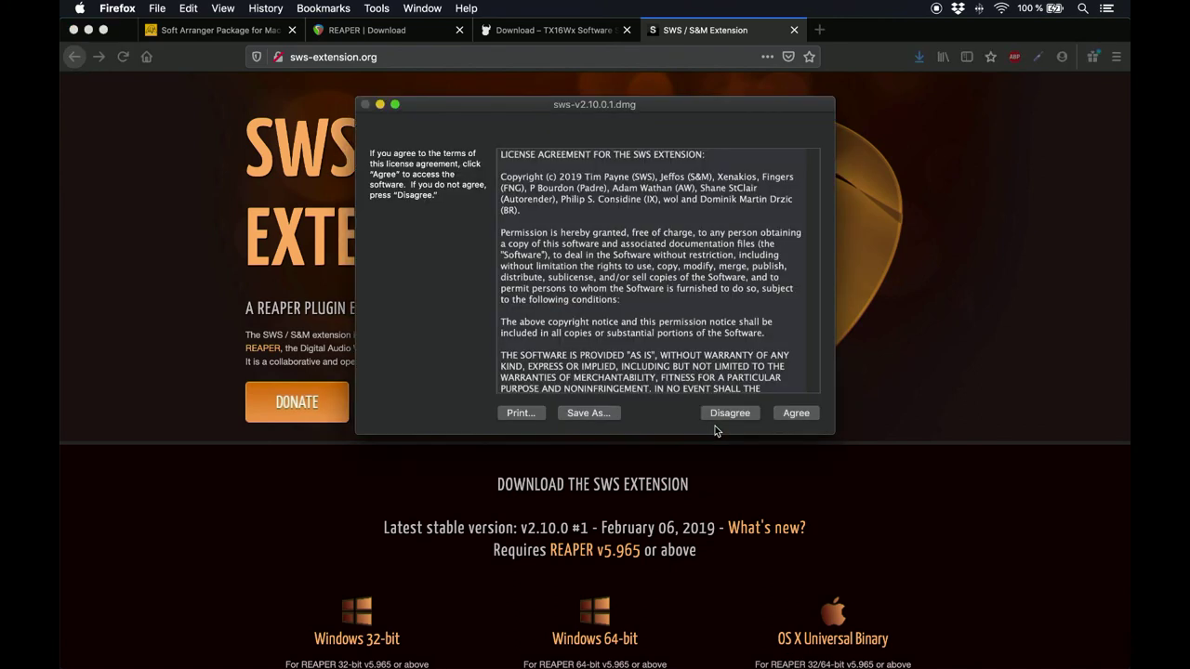
left_click(795, 413)
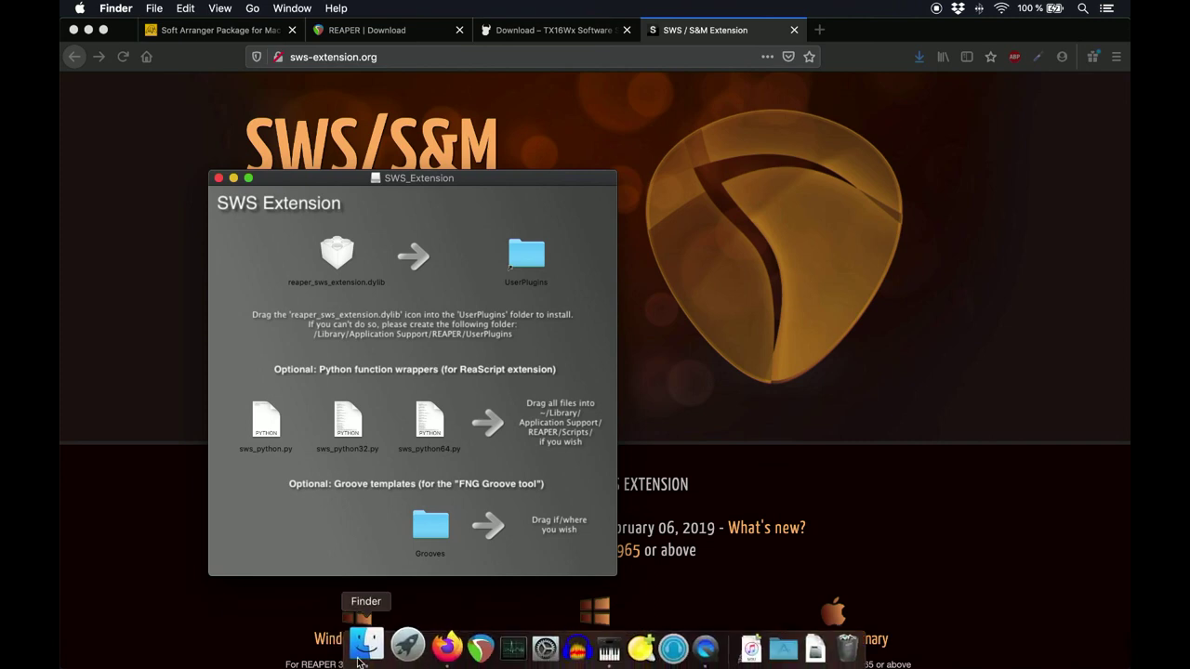
Step: Copy reaper_sws_extension.dylib into the package's Reaper/UserPlugins folder and close the SWS_Extension window
left_click(361, 658)
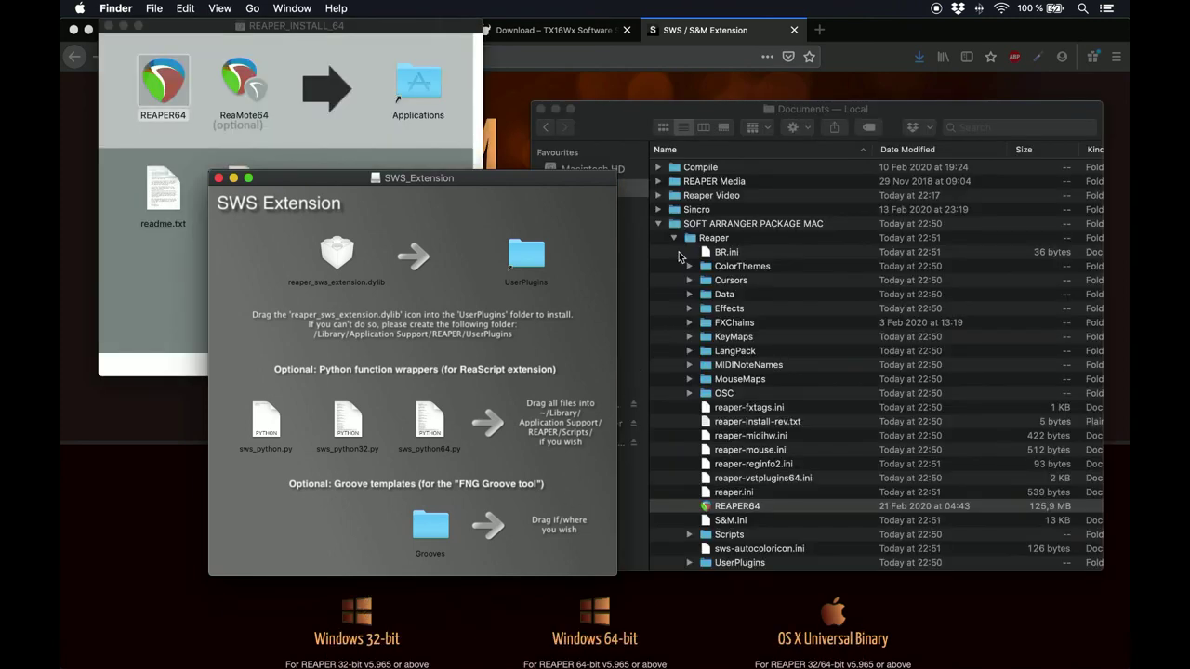
scroll(679, 252, "down", 3)
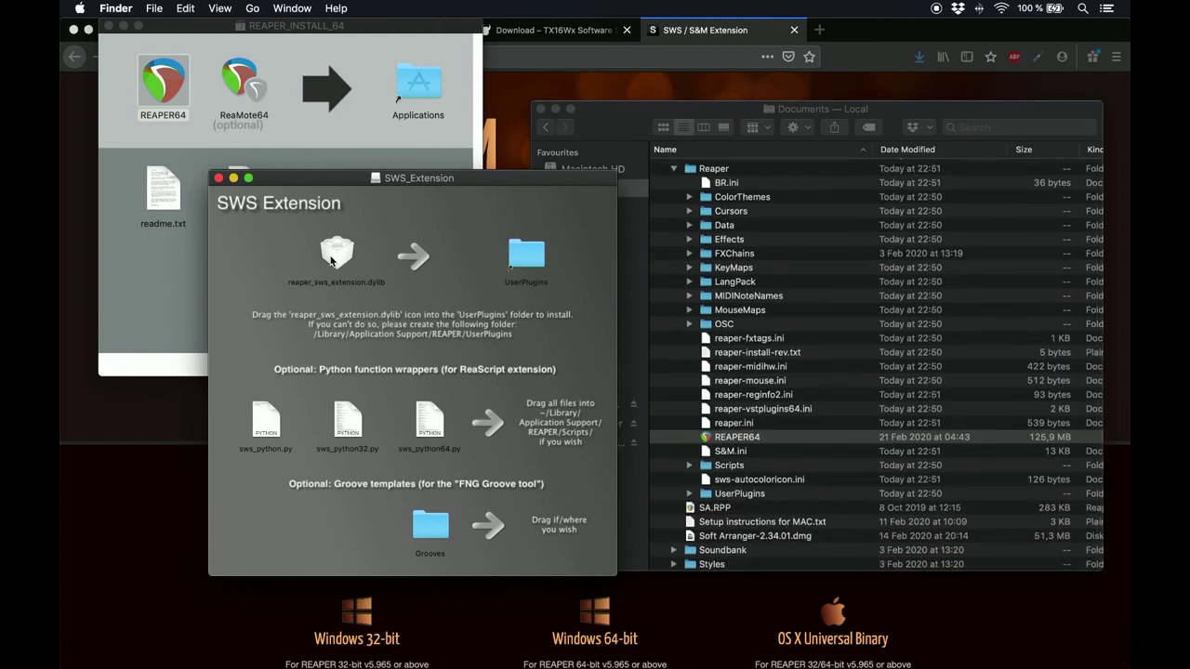
left_click_drag(337, 253, 712, 500)
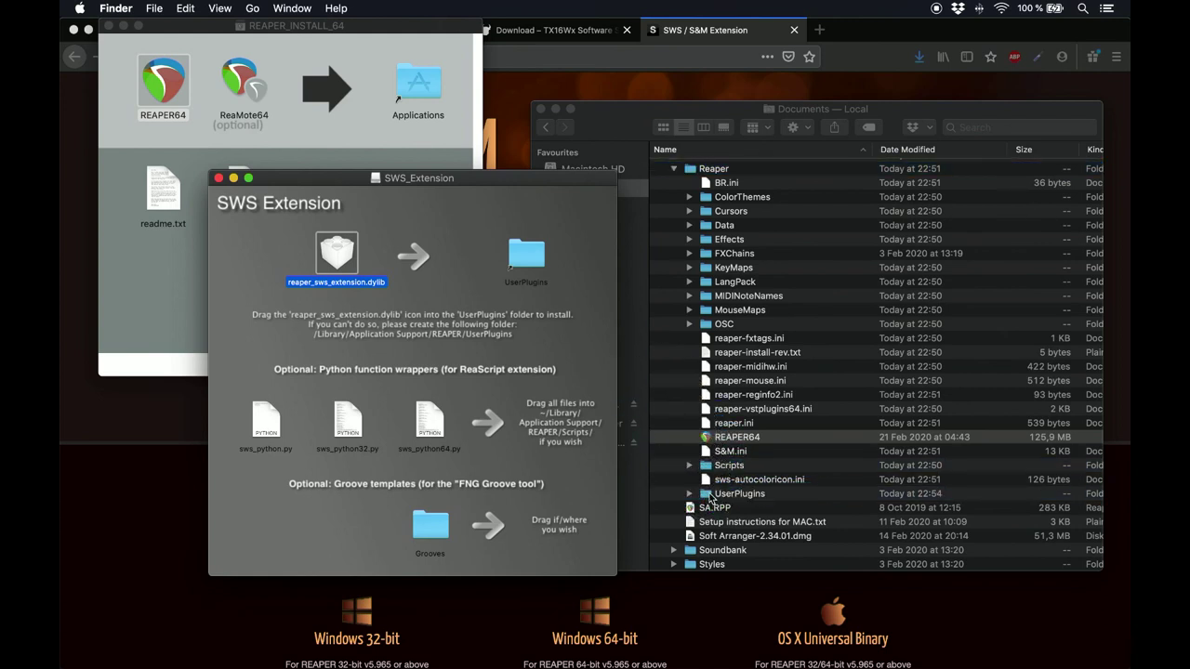
left_click(219, 178)
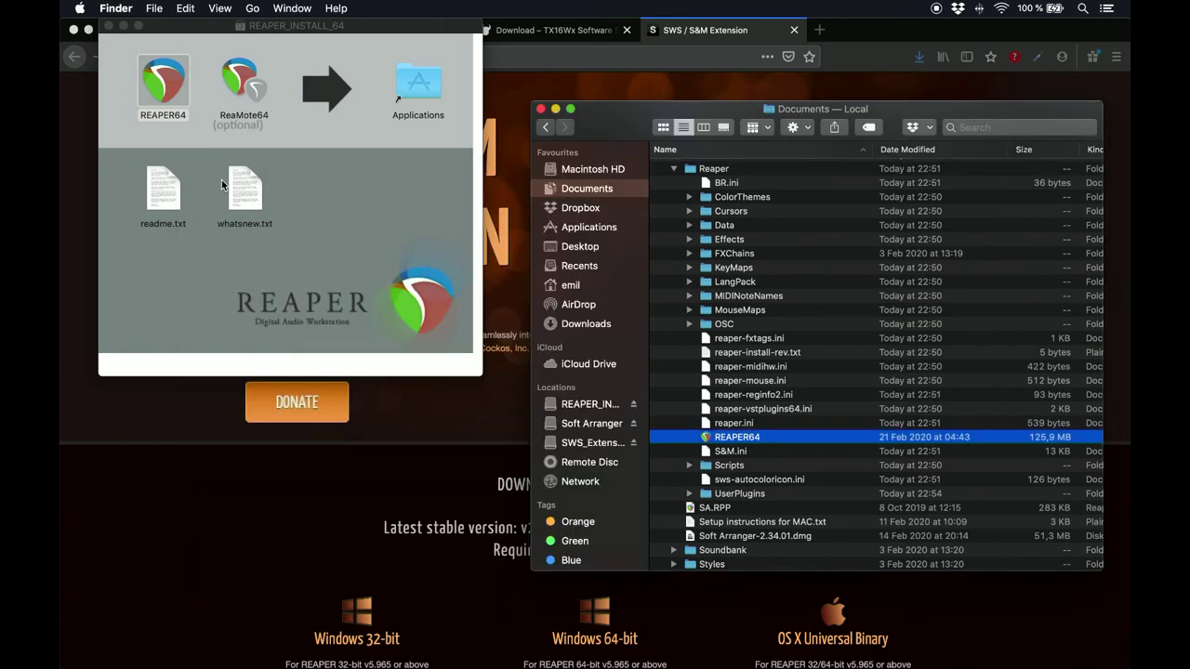
Step: Close the REAPER_INSTALL_64 window, hide Firefox, and eject the REAPER_INSTALL_64 disk image
left_click(109, 26)
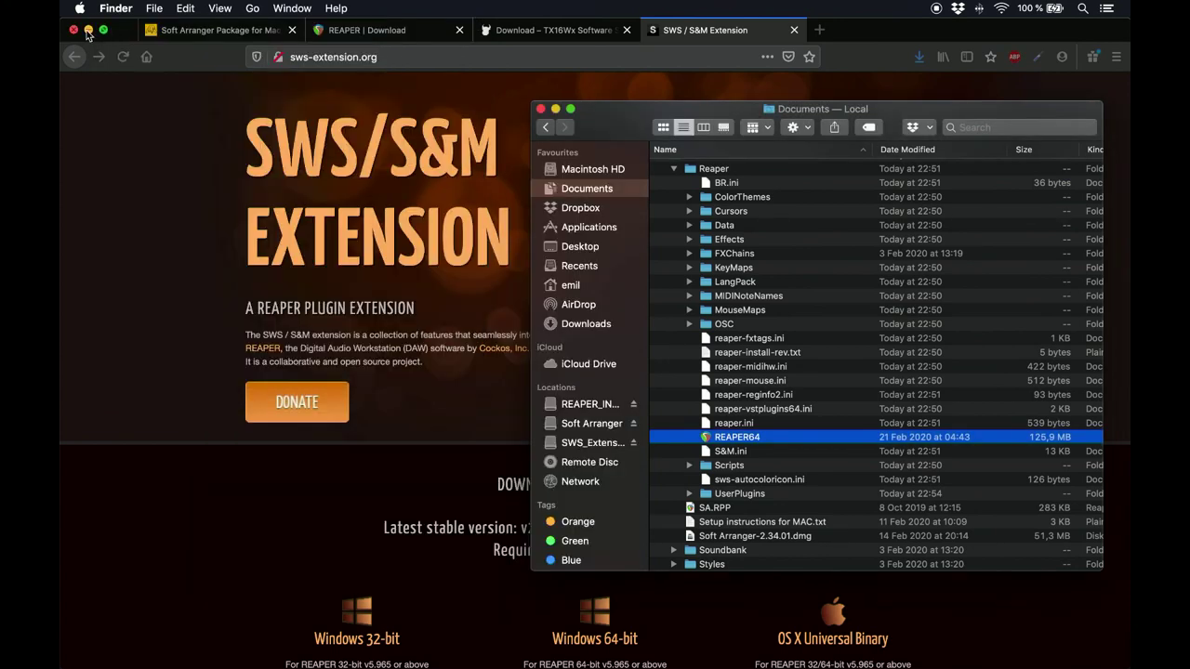
left_click(88, 30)
right_click(1086, 51)
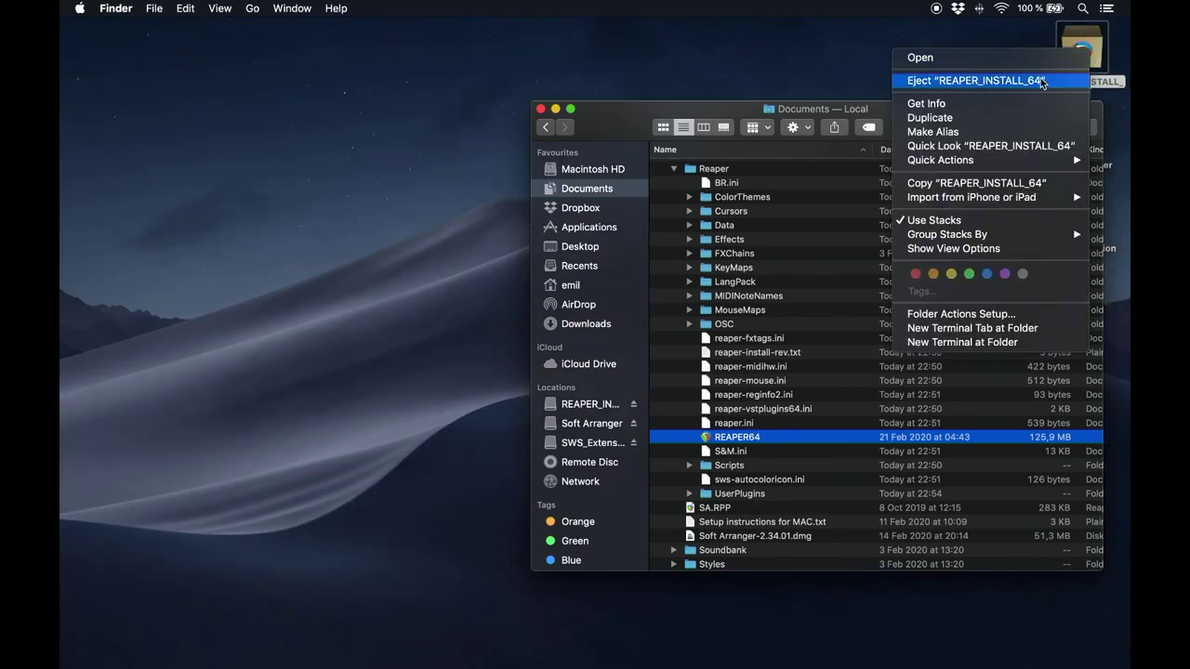
left_click(1047, 81)
Step: Eject the Soft Arranger and SWS_Extension disk images from the desktop
left_click_drag(1032, 109, 911, 104)
right_click(1083, 51)
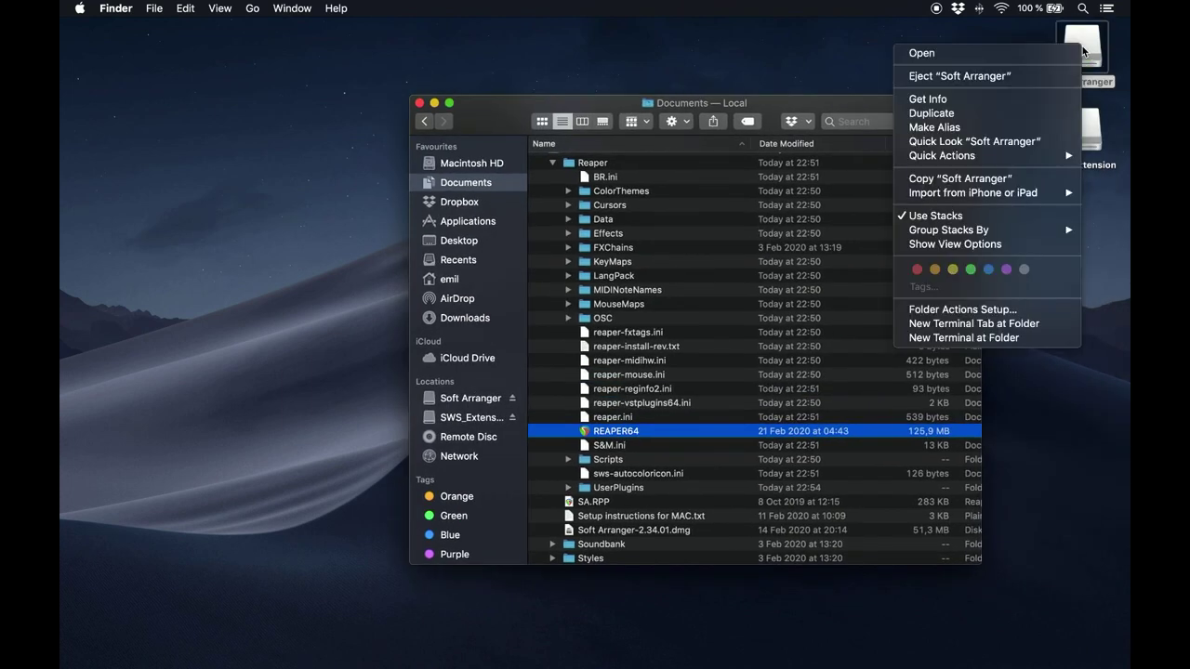
left_click(1033, 78)
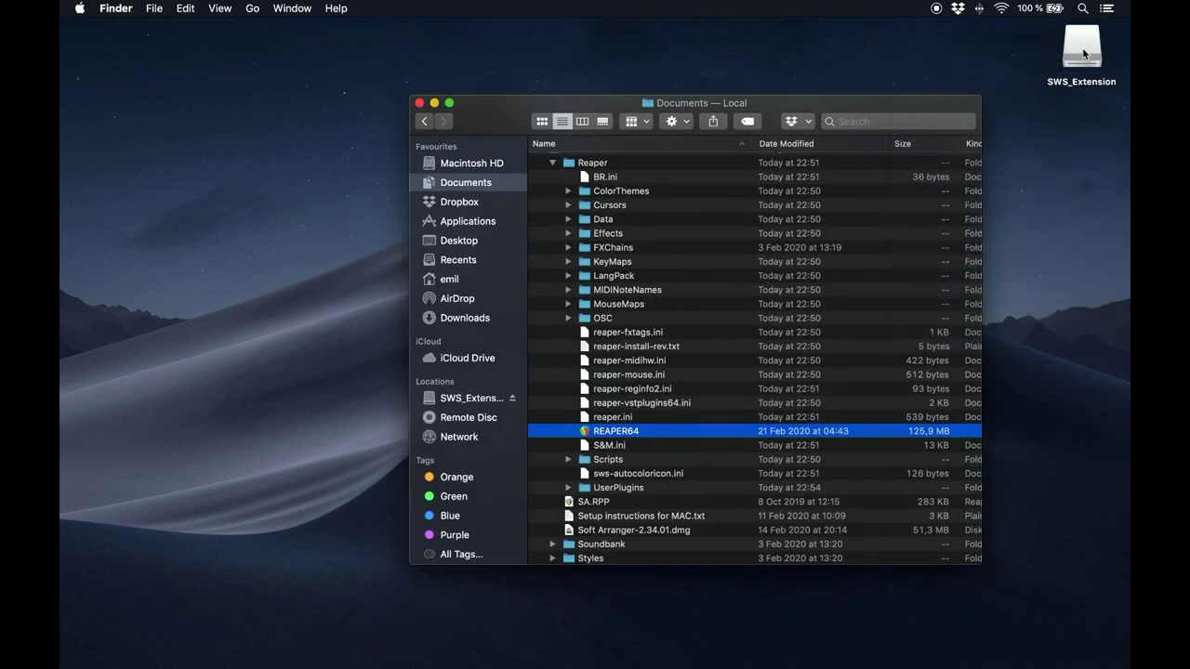
right_click(1083, 47)
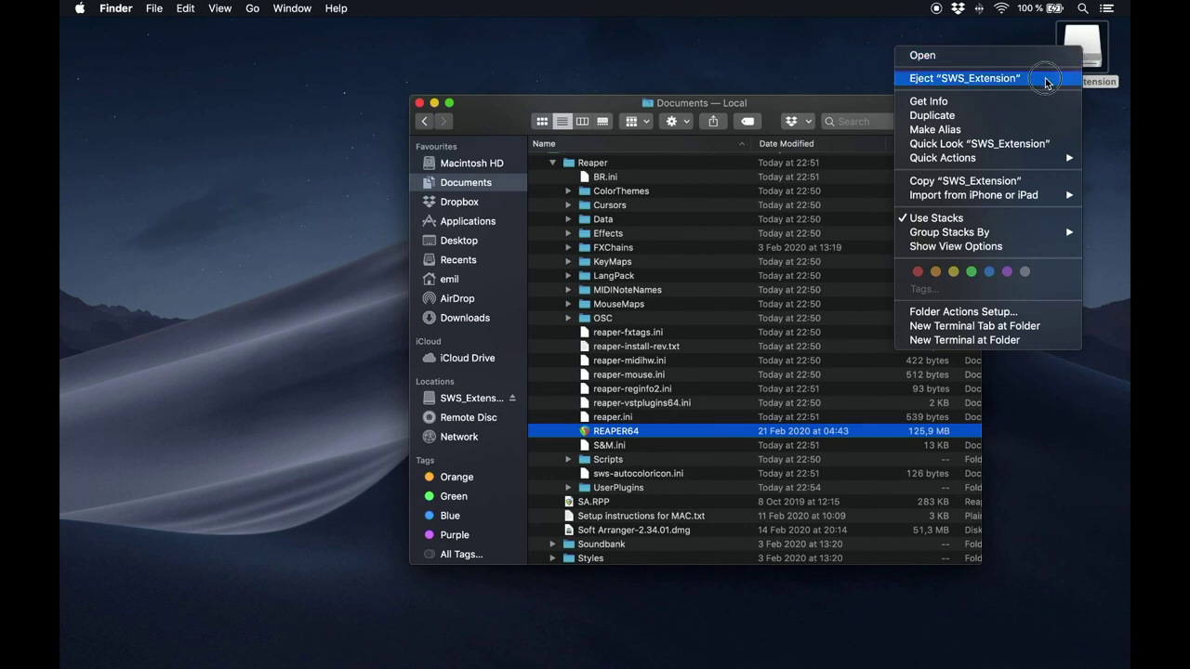
left_click(1048, 78)
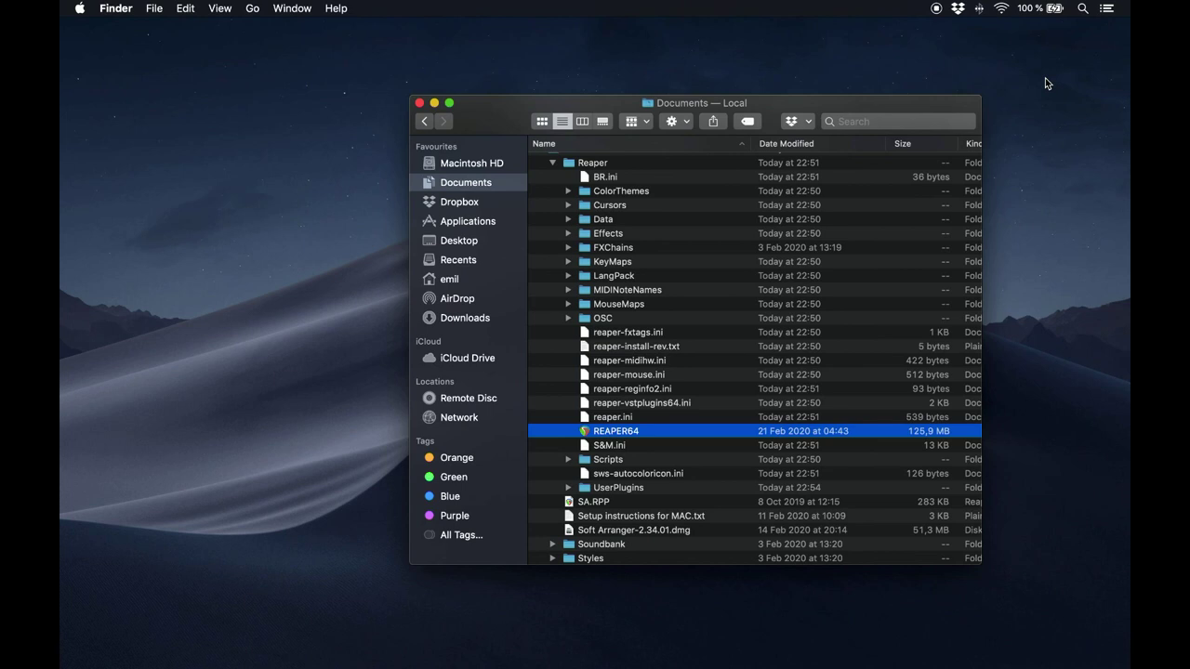
Step: Launch Audio MIDI Setup and open the IAC Driver properties from MIDI Studio
left_click(1085, 9)
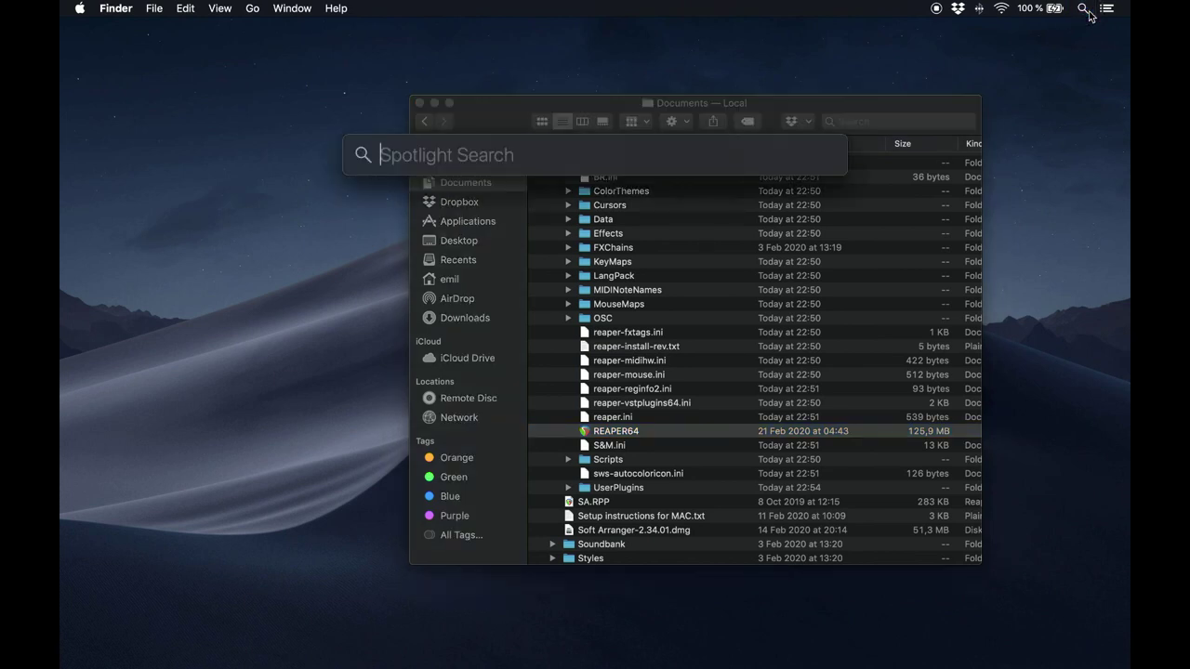
type("audio")
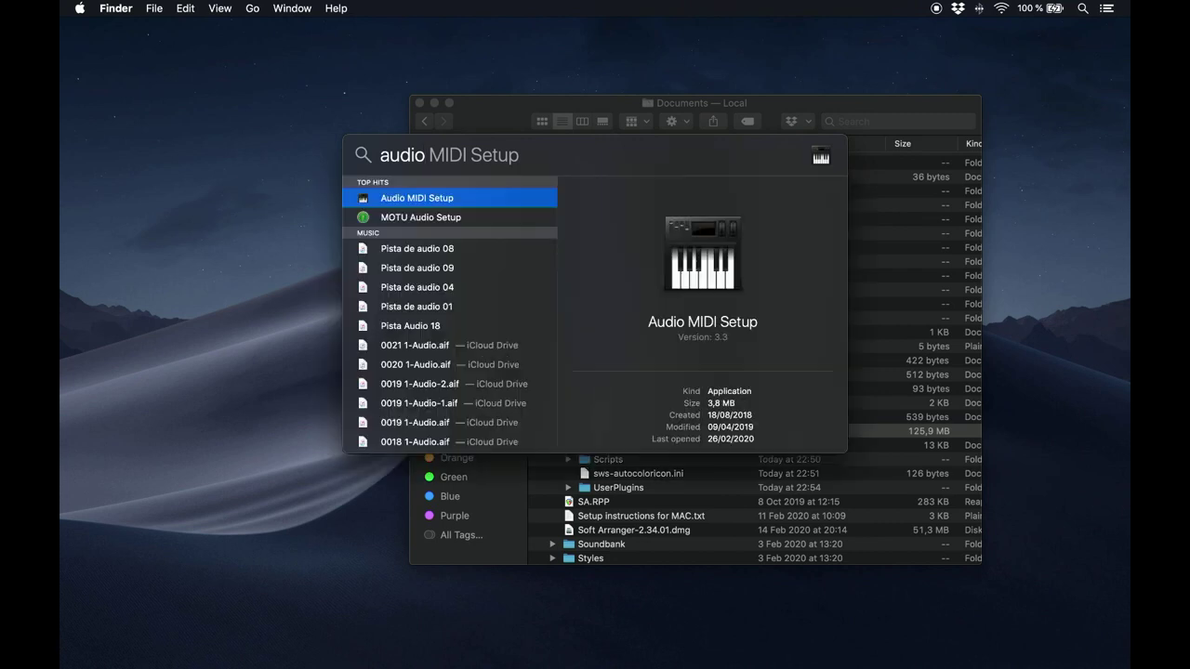
key("Return")
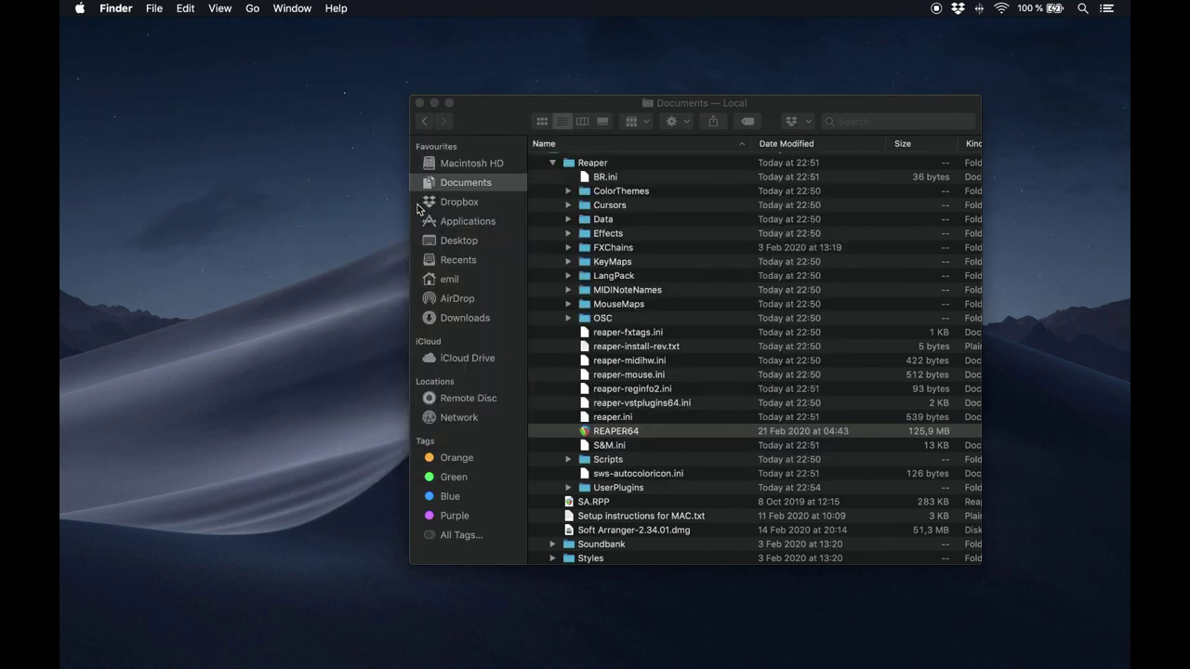
left_click(291, 11)
left_click(294, 47)
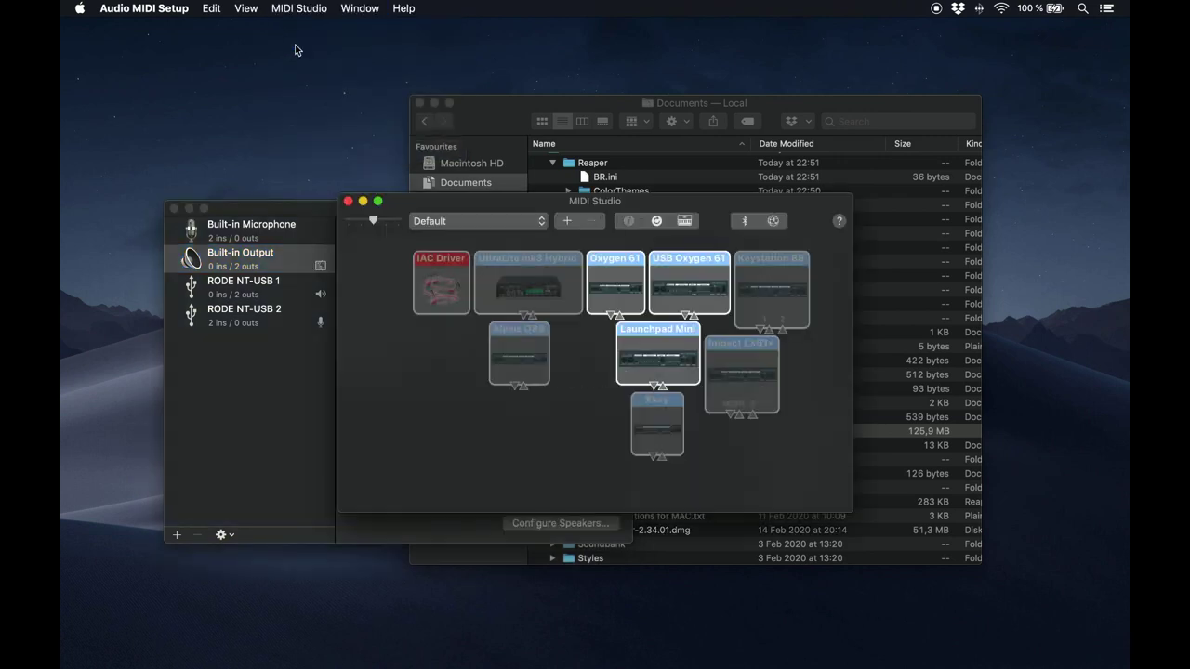
left_click(432, 290)
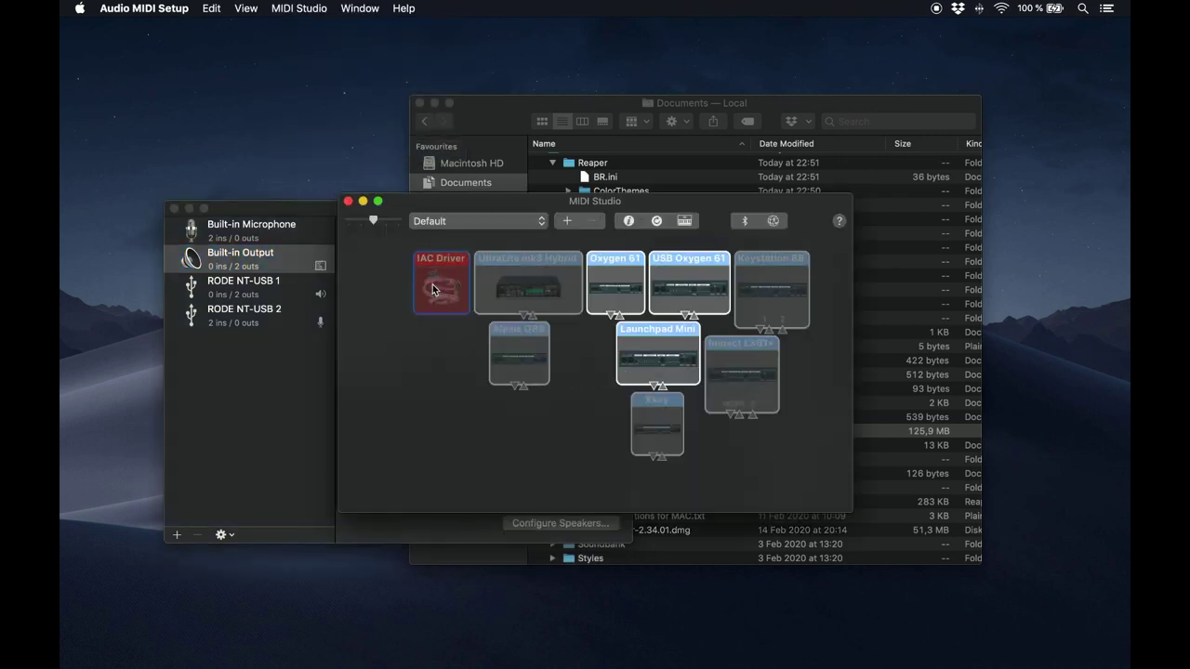
double_click(432, 289)
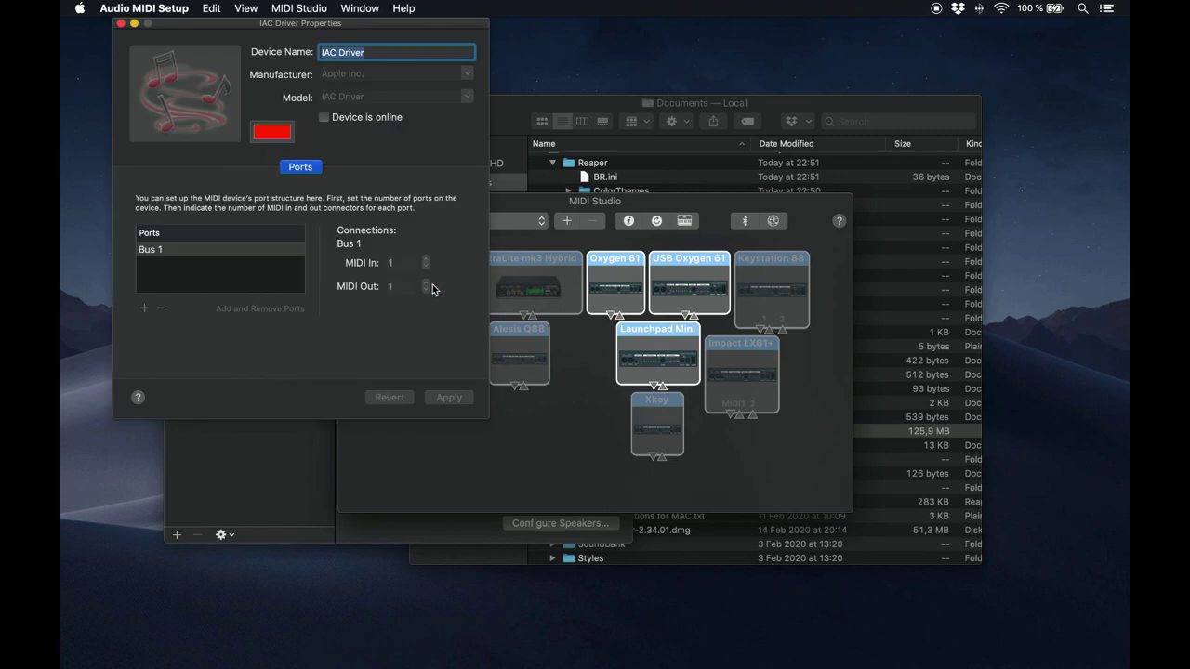
Step: Add an IAC Driver port named Arranger Port, set the device online, and apply
left_click(145, 310)
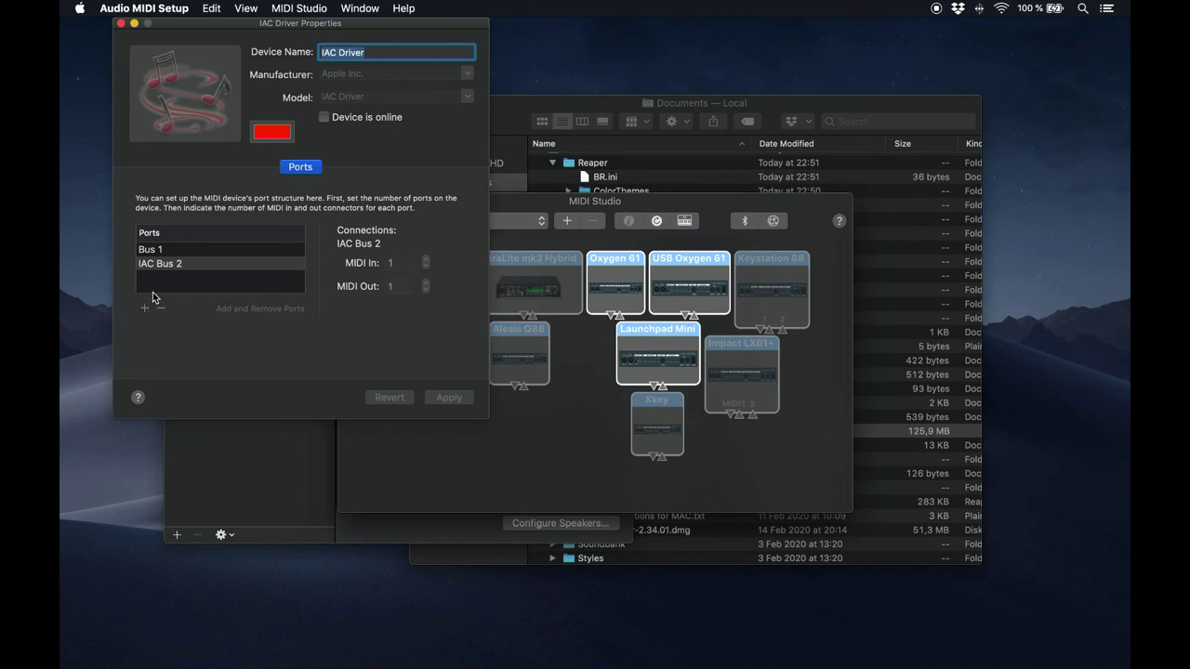
double_click(157, 265)
left_click_drag(192, 265, 122, 264)
type("Arranger Port")
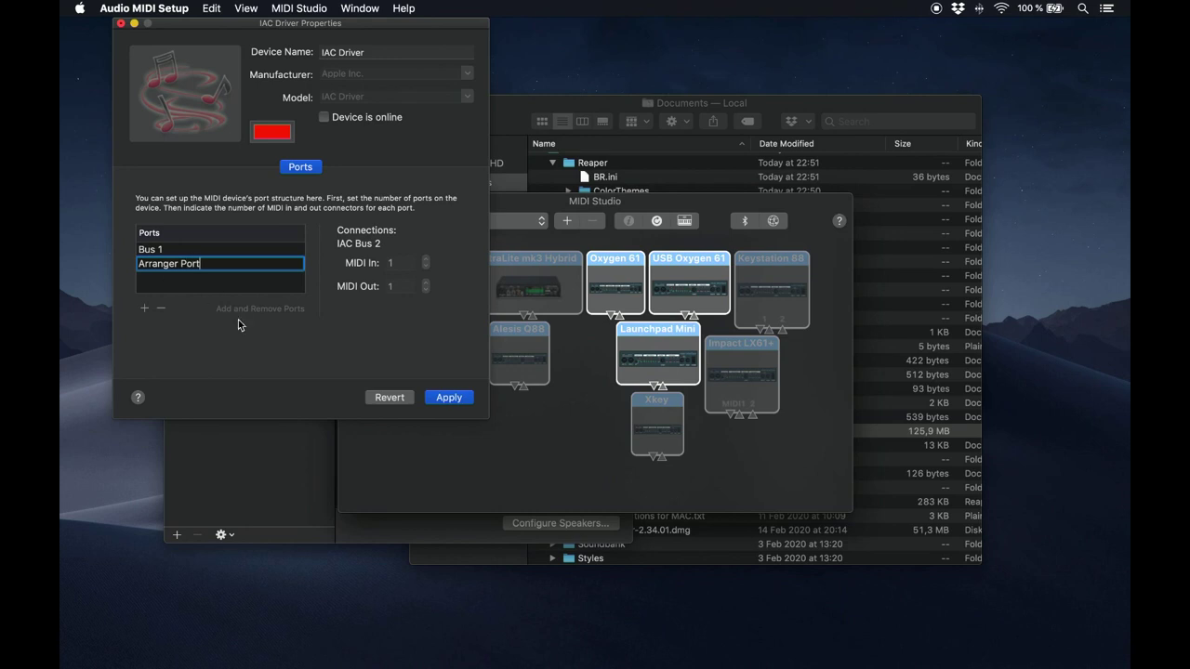
left_click(324, 118)
left_click(441, 402)
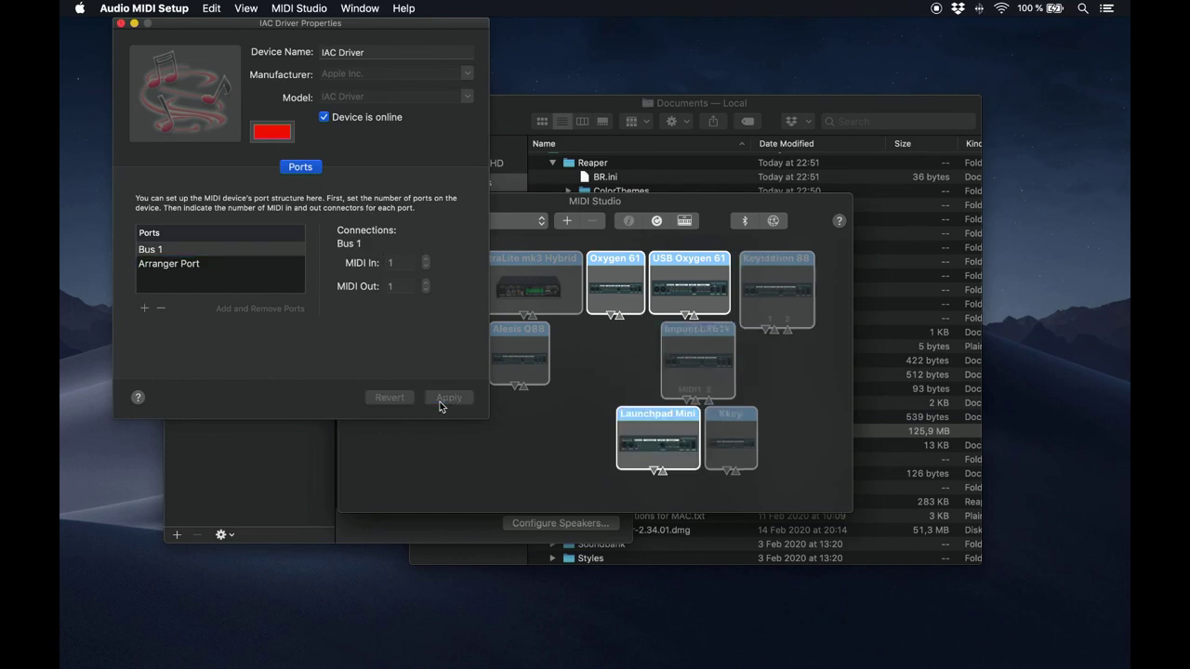
Step: Close the IAC Driver properties, MIDI Studio and Audio Devices windows
left_click(120, 23)
left_click(344, 201)
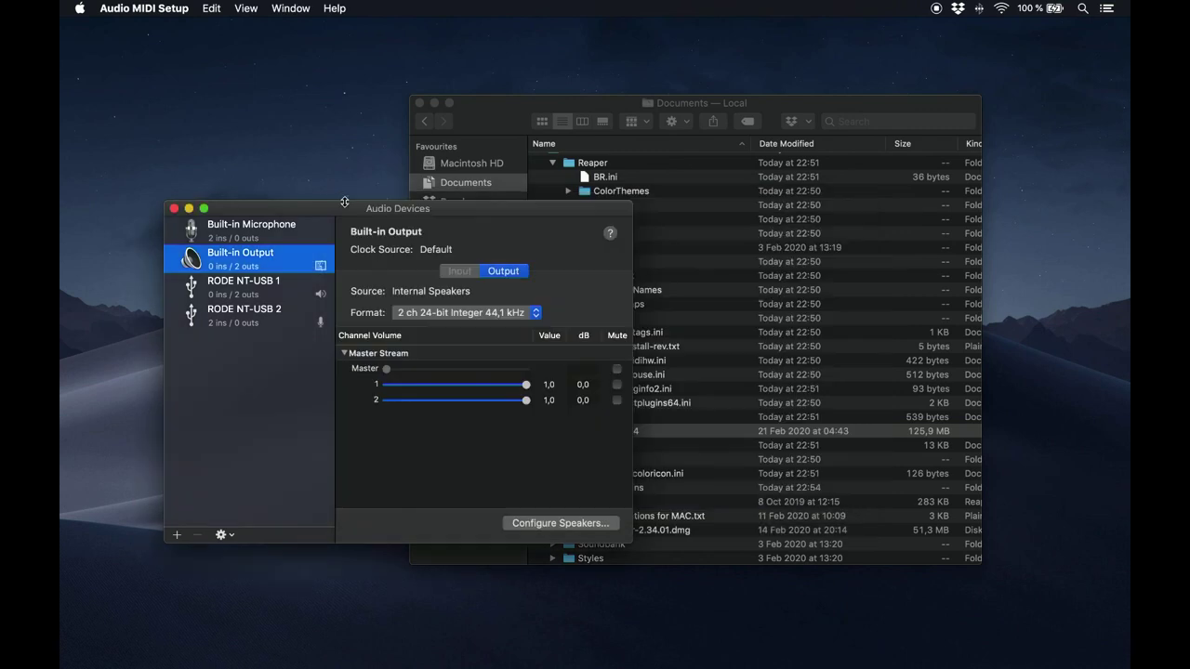
left_click(174, 209)
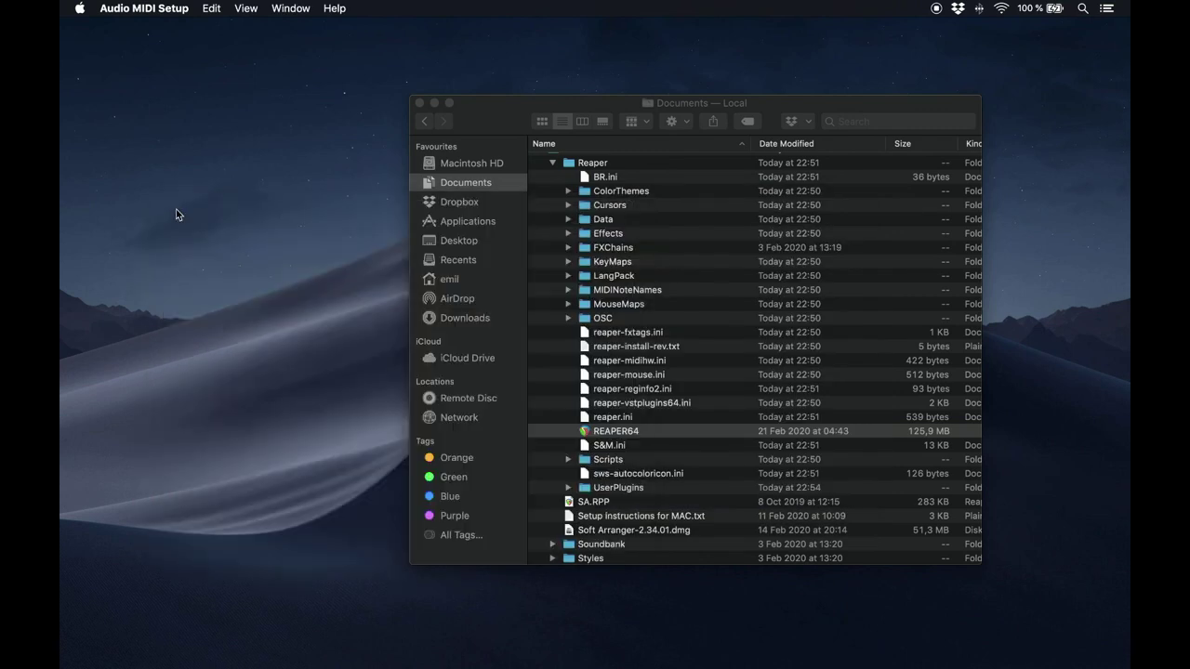
Step: Launch REAPER64 from the Reaper folder, answering No to the audio device prompt
double_click(587, 432)
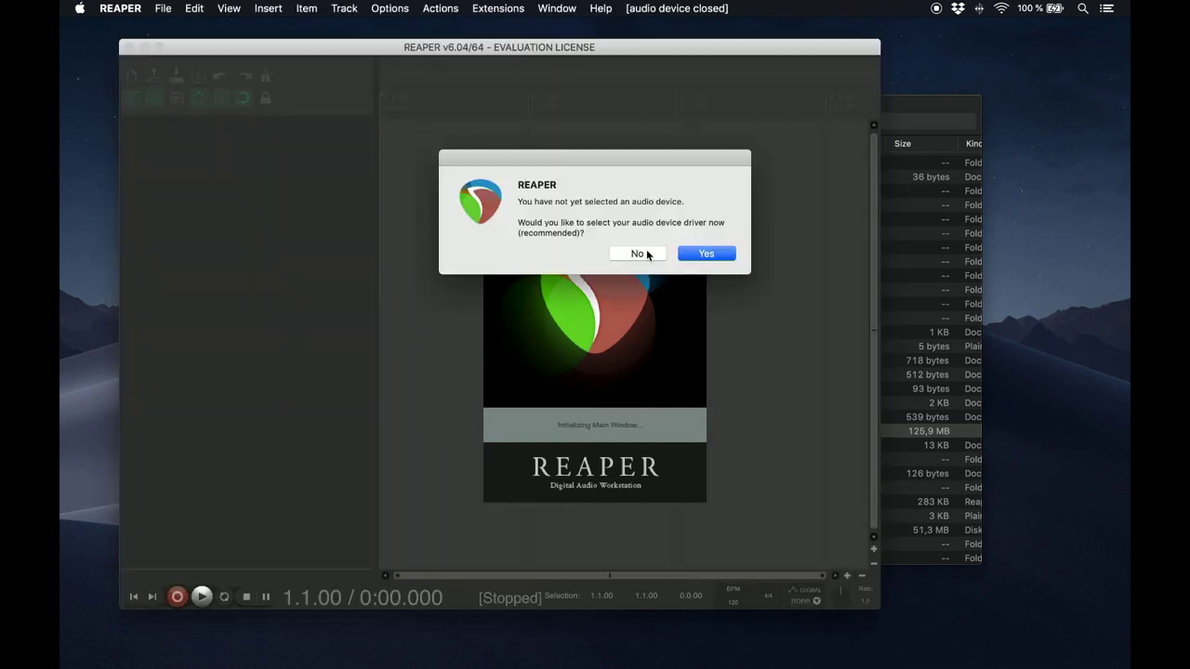
left_click(648, 255)
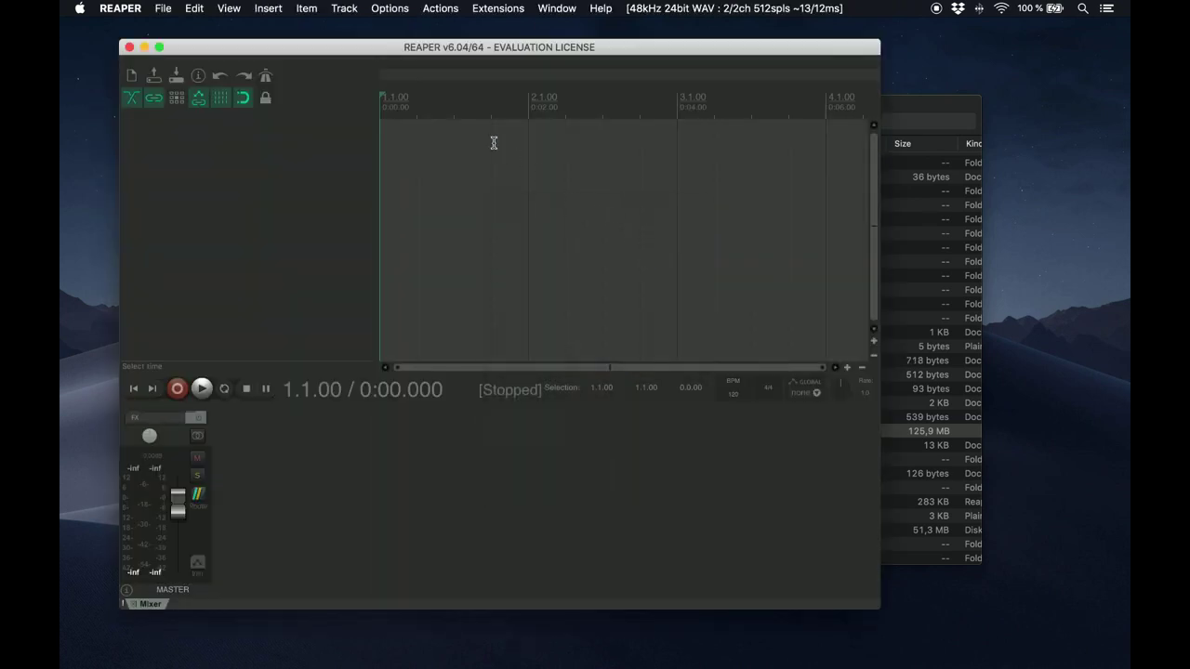
left_click(389, 8)
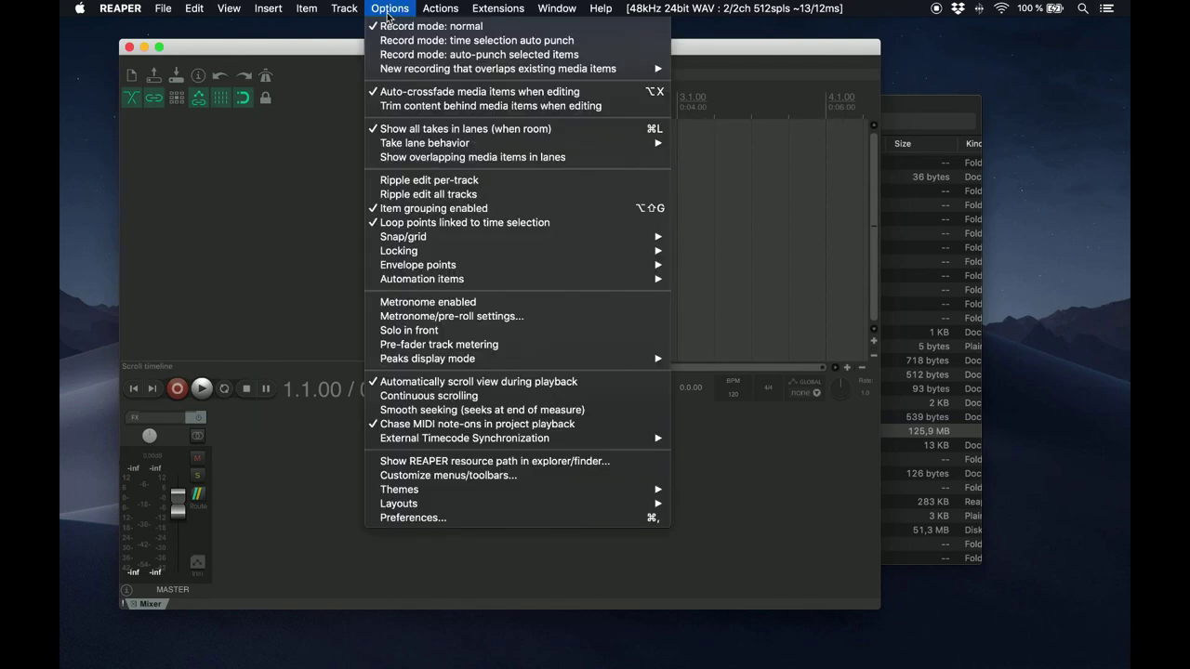
Step: Import SA Reaper Actions.ReaperKeyMap through Preferences > Keyboard/Multitouch keyboard shortcut import
left_click(420, 518)
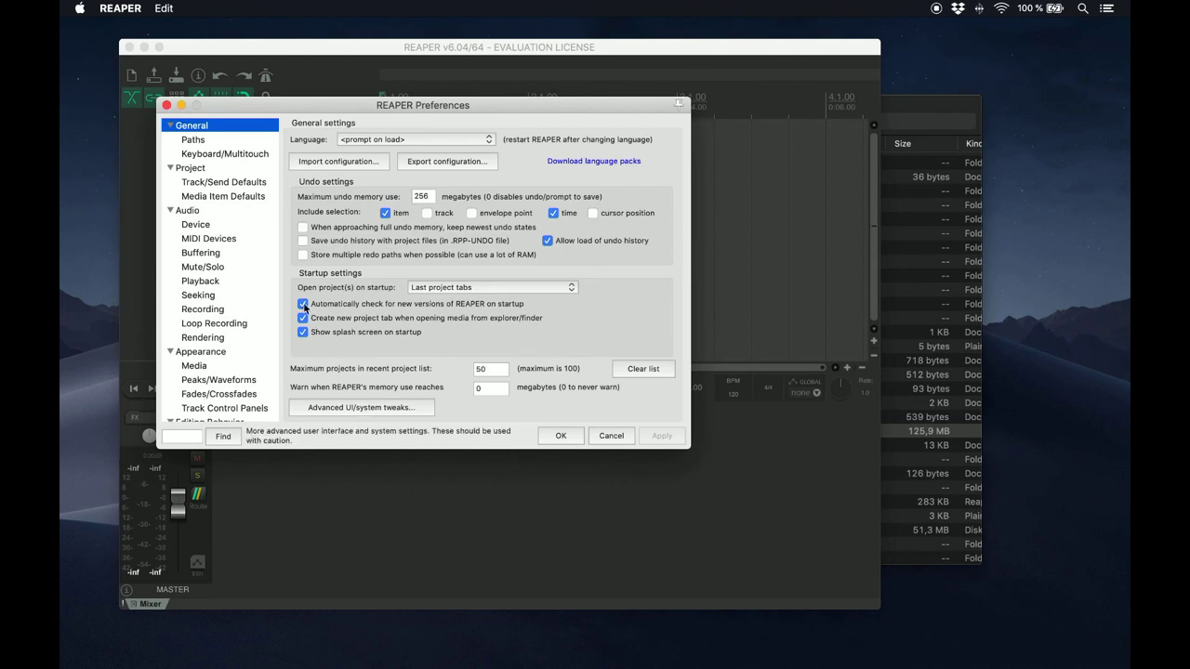
left_click(210, 156)
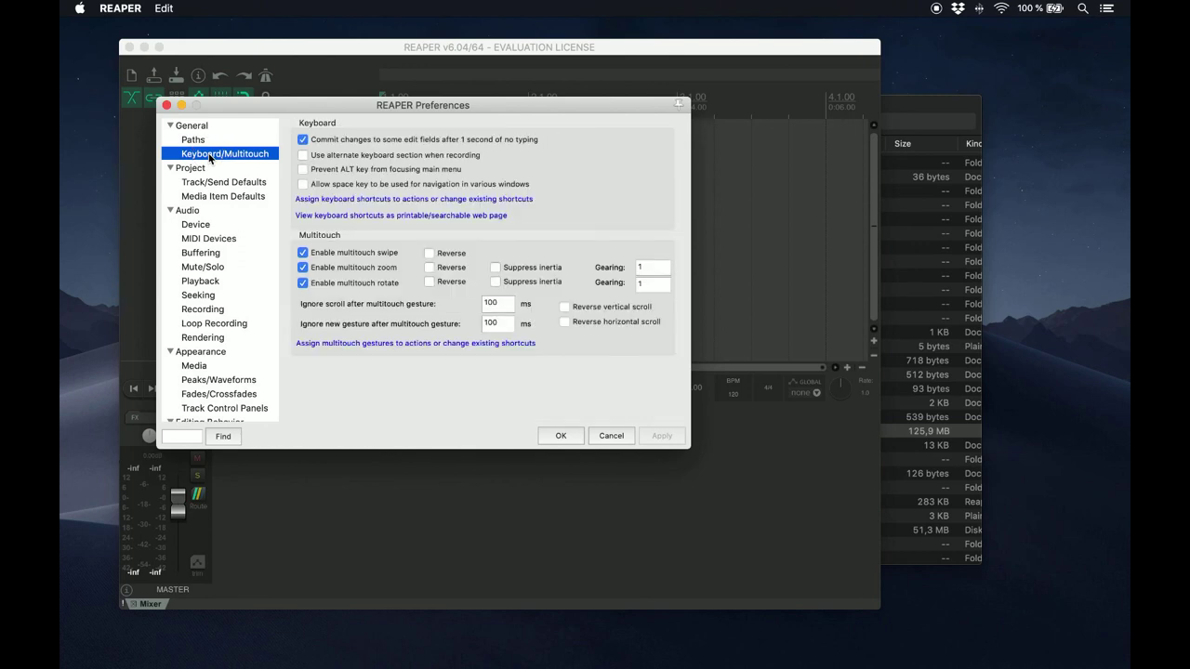
left_click(344, 199)
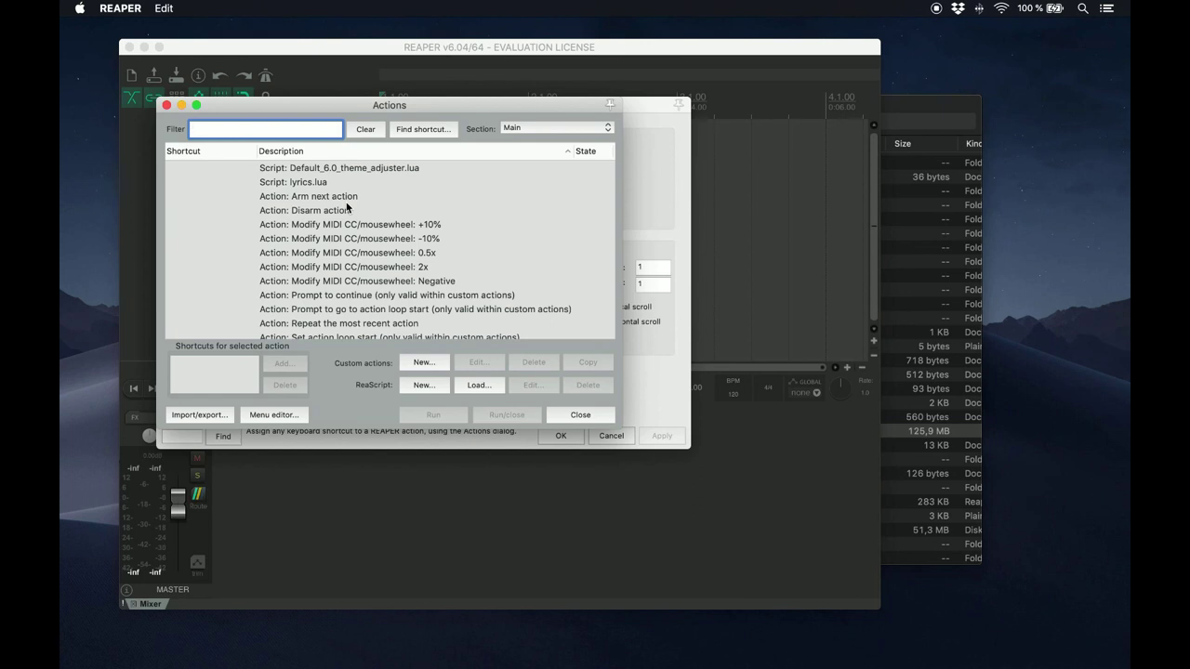
left_click(217, 417)
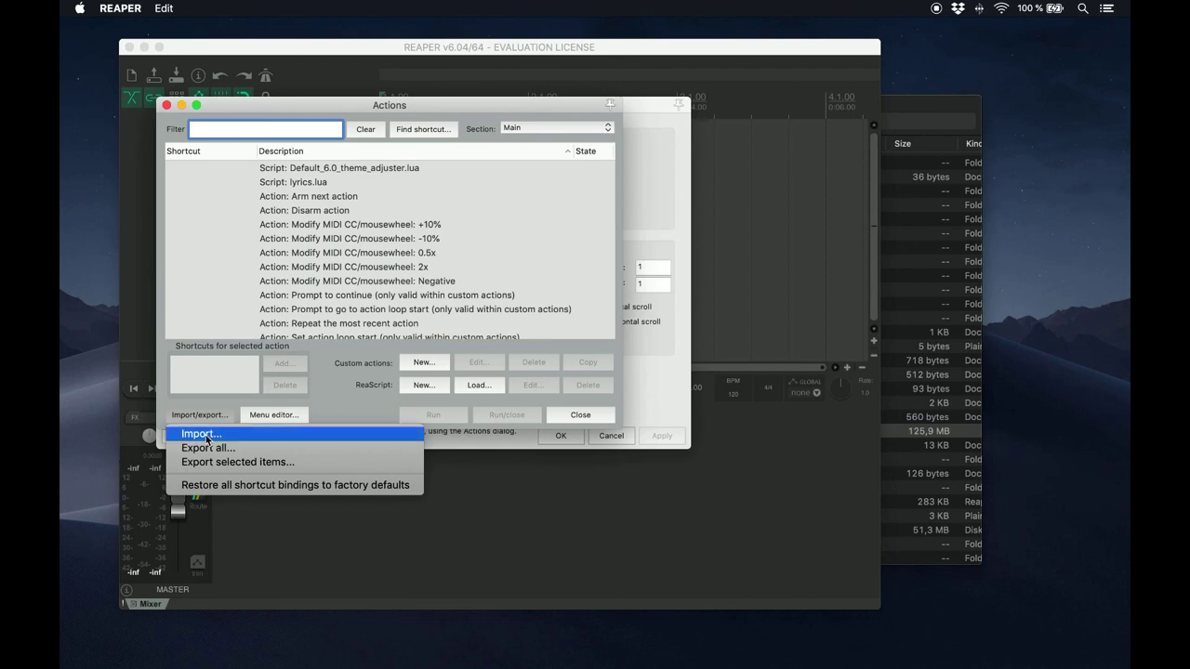
left_click(206, 436)
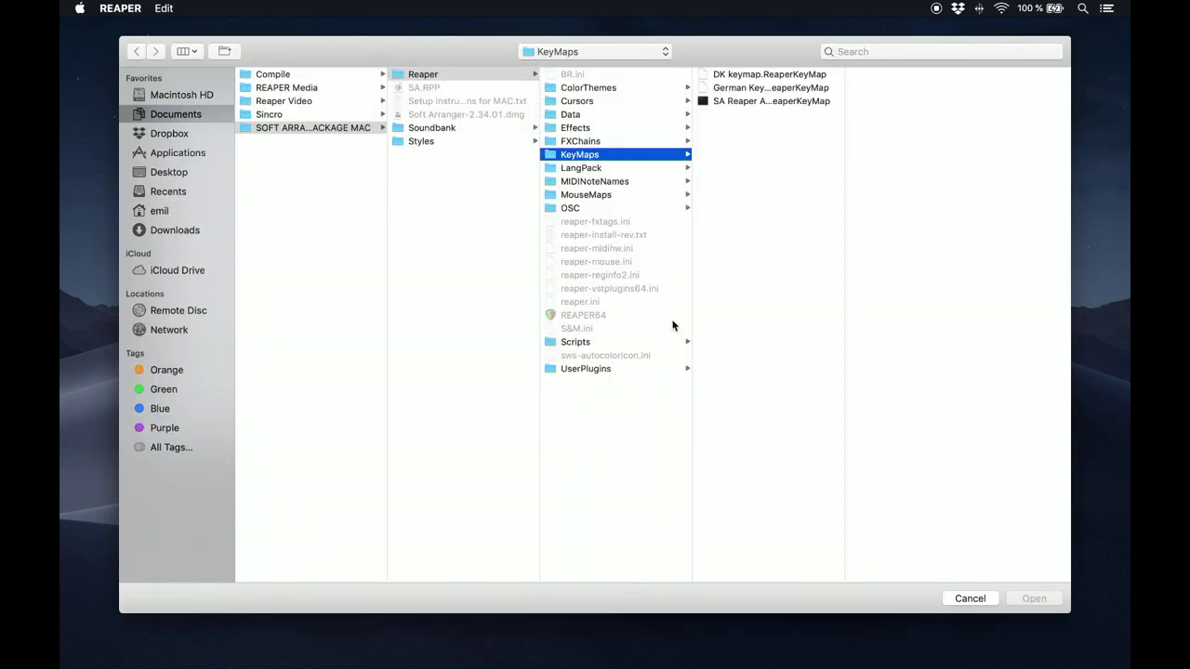
left_click(738, 105)
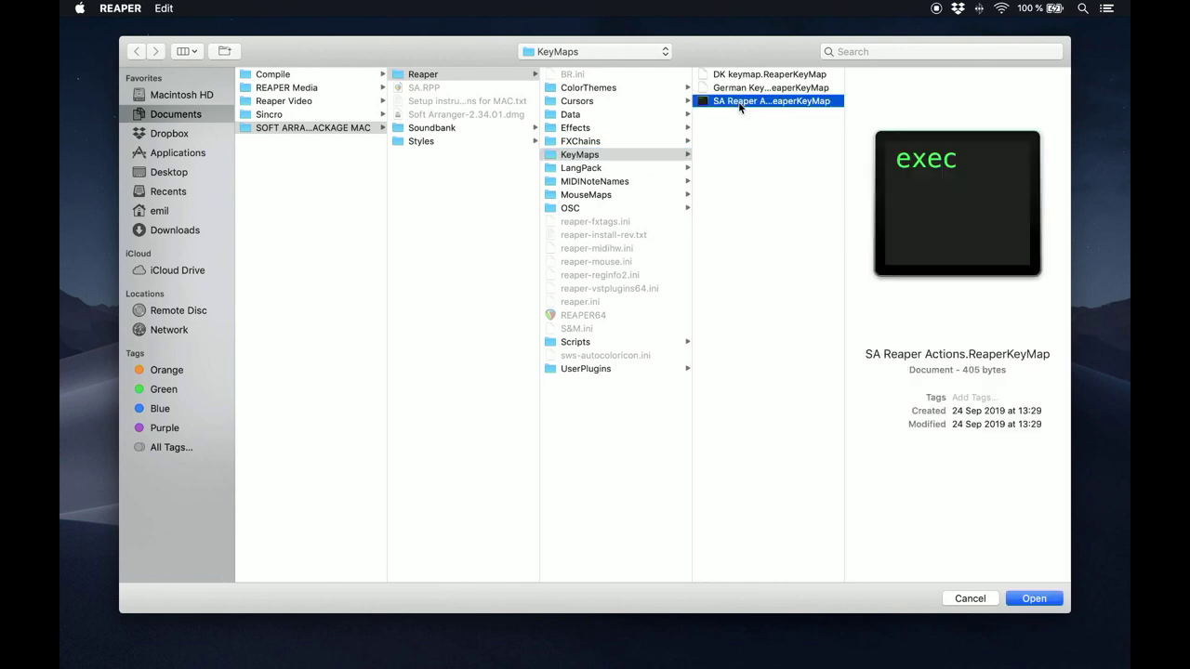
left_click(1021, 598)
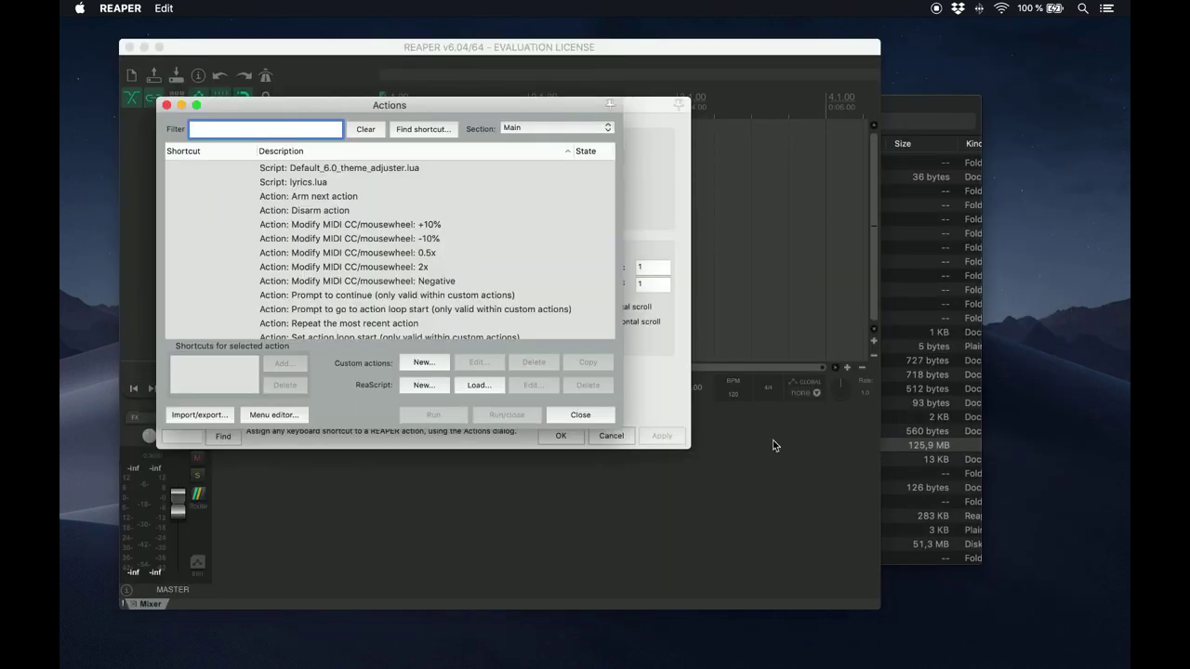
Step: Close the Actions list and choose <default system devices> under Audio > Device preferences
left_click(582, 416)
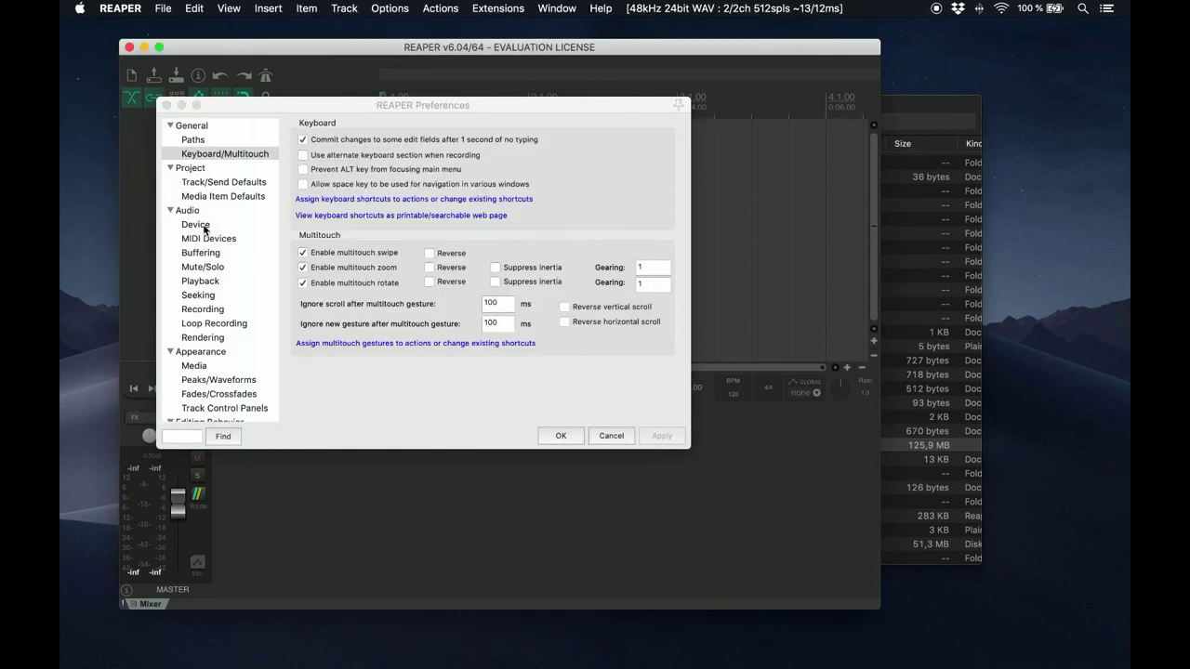
left_click(204, 229)
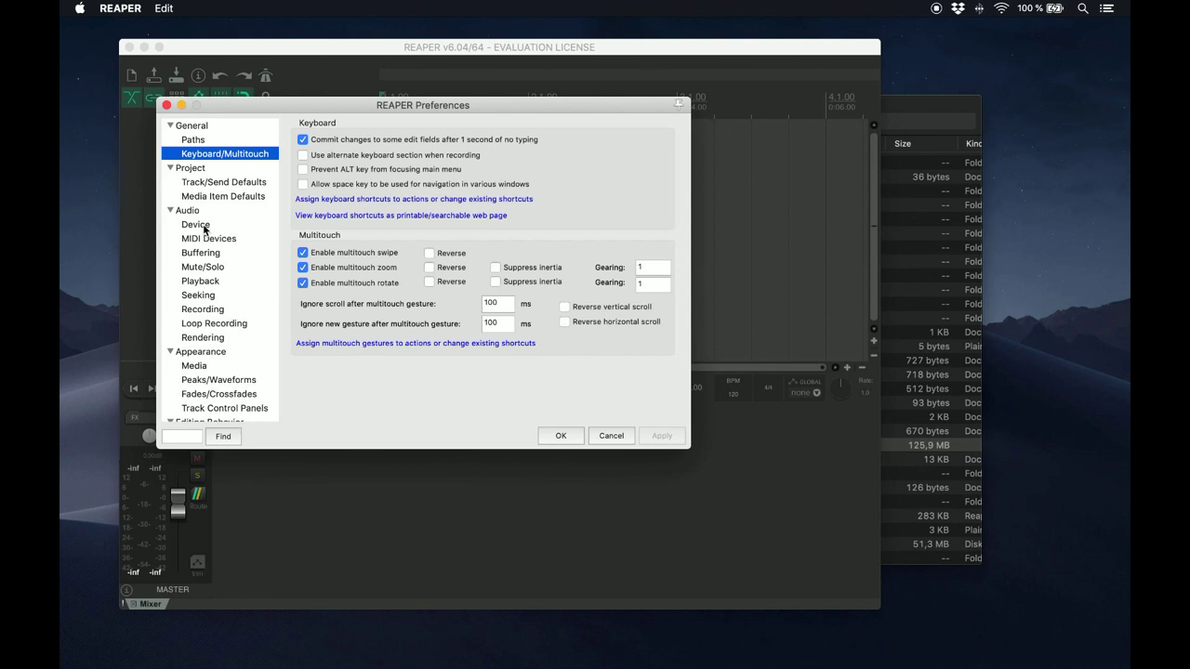
left_click(205, 226)
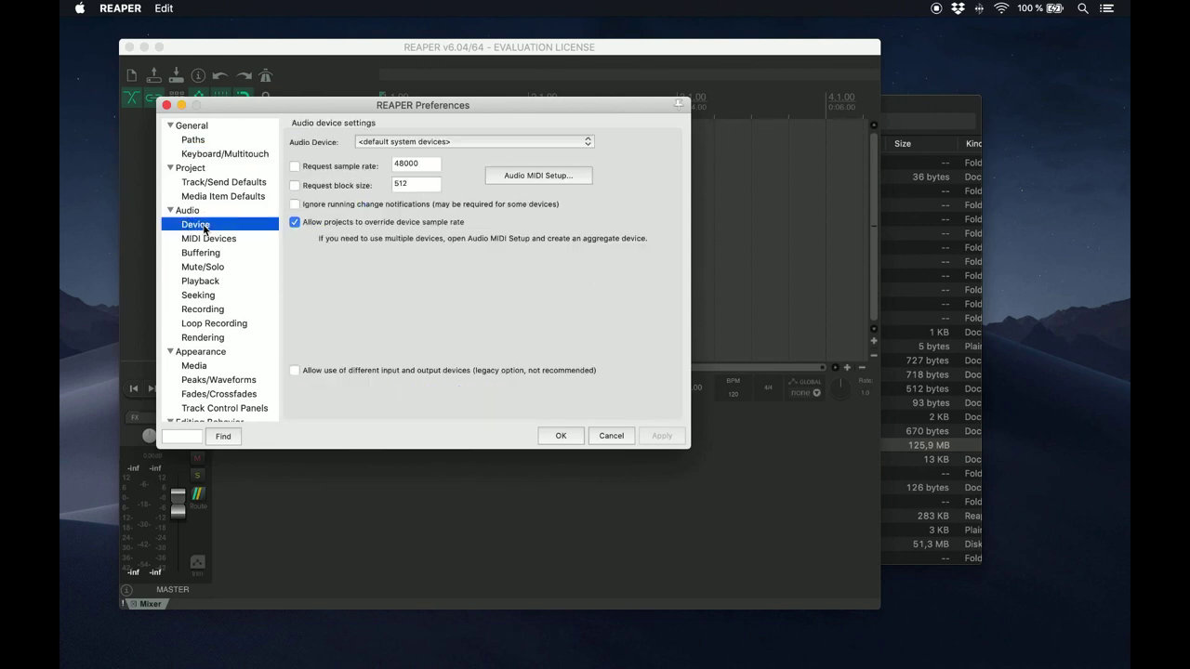
left_click(426, 142)
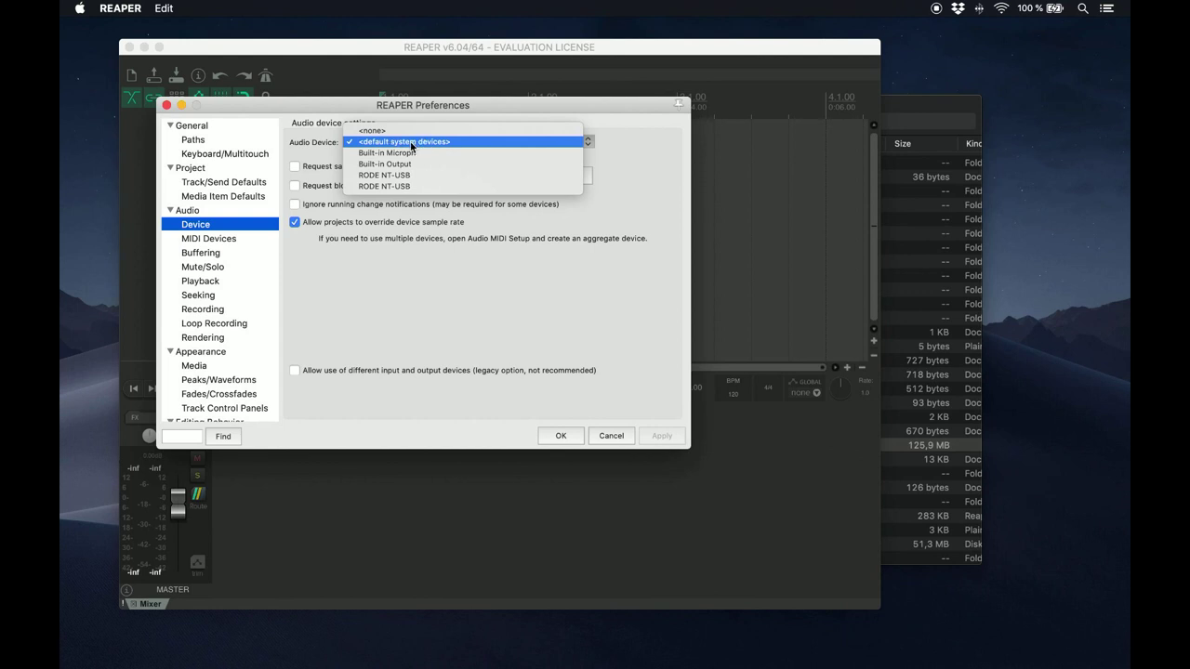
left_click(411, 142)
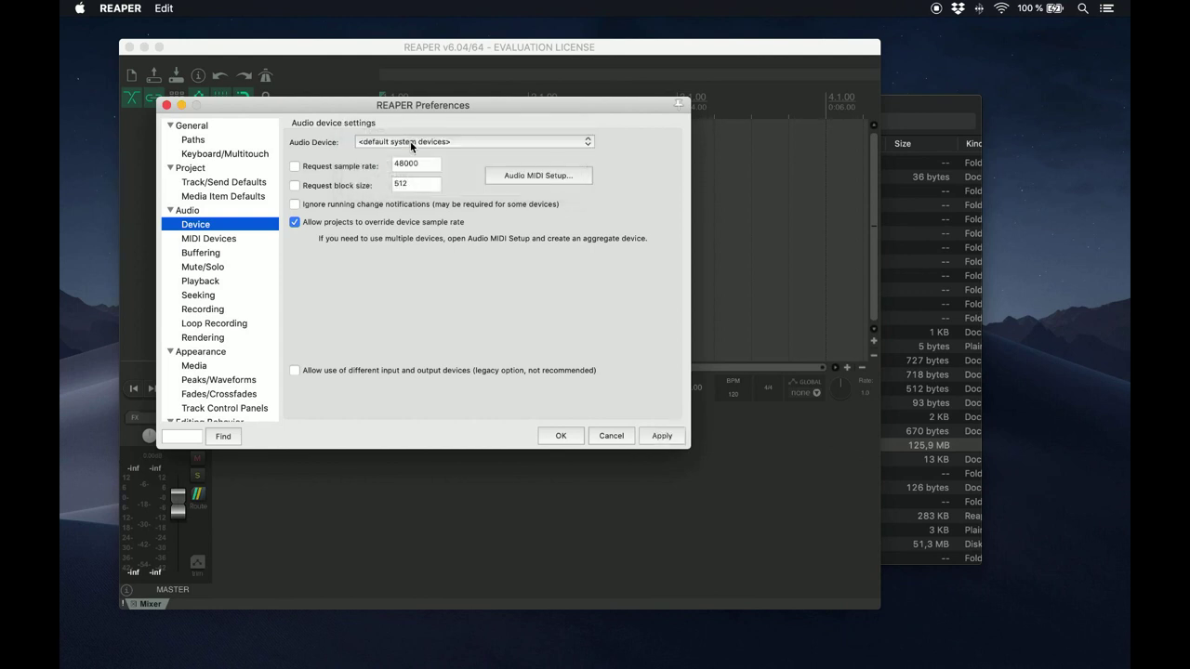
Step: Set the IAC Driver Arranger Port MIDI input to Enabled+Control in MIDI Devices
left_click(229, 240)
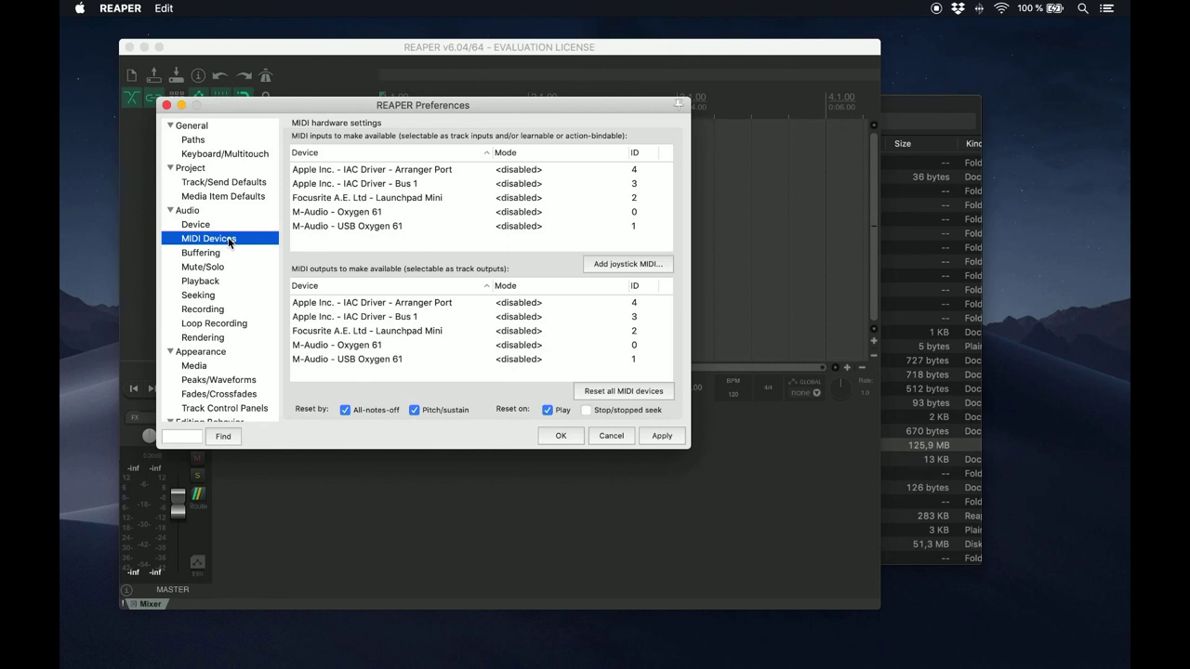
right_click(511, 174)
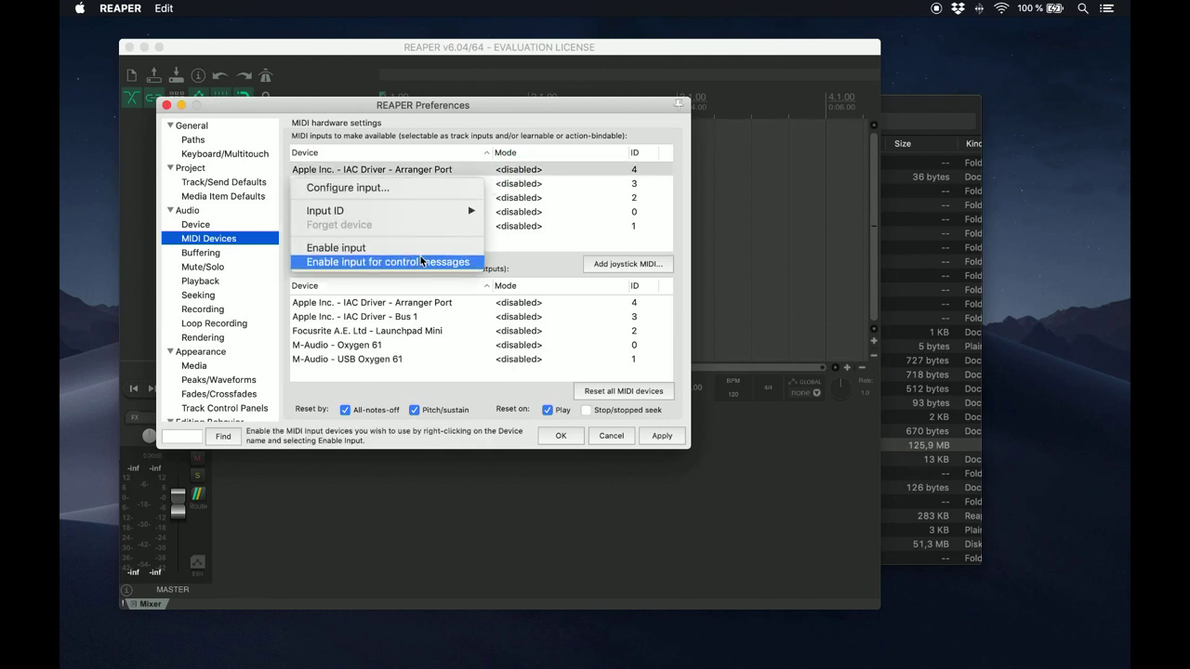
left_click(420, 248)
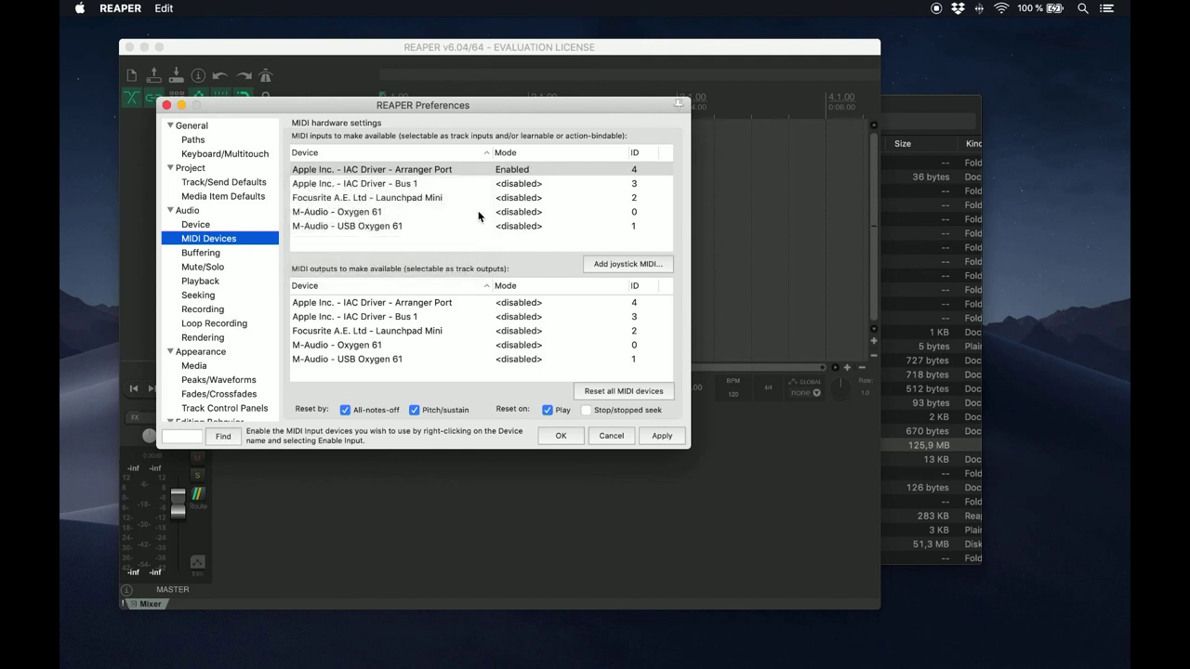
right_click(502, 173)
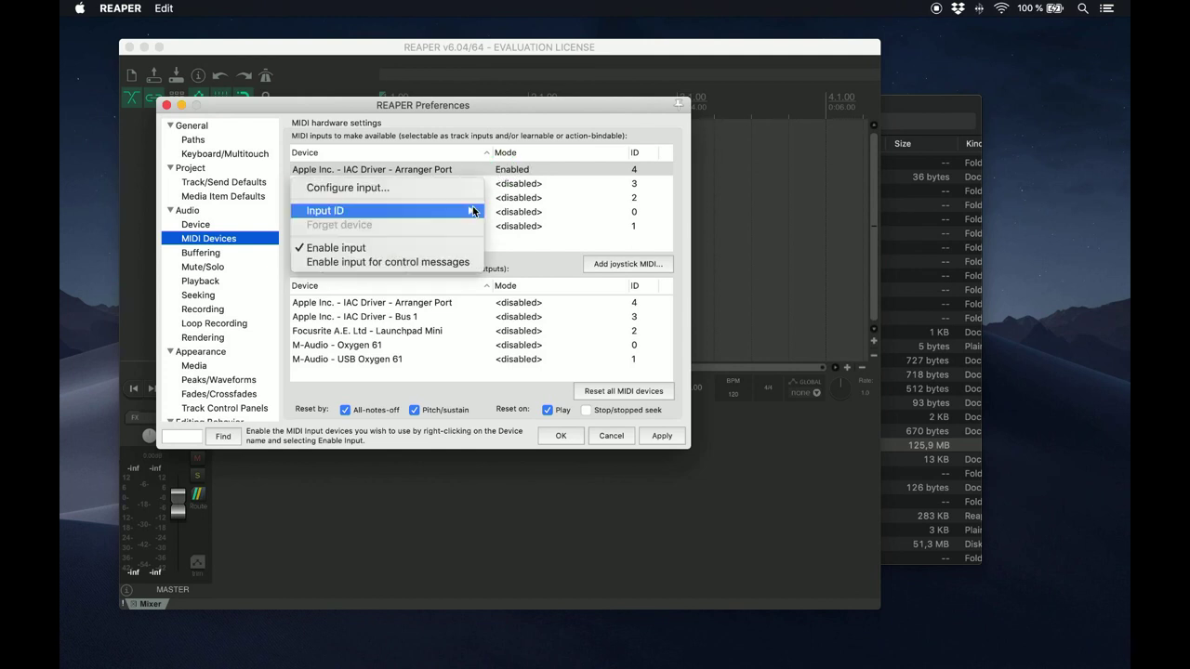
left_click(449, 263)
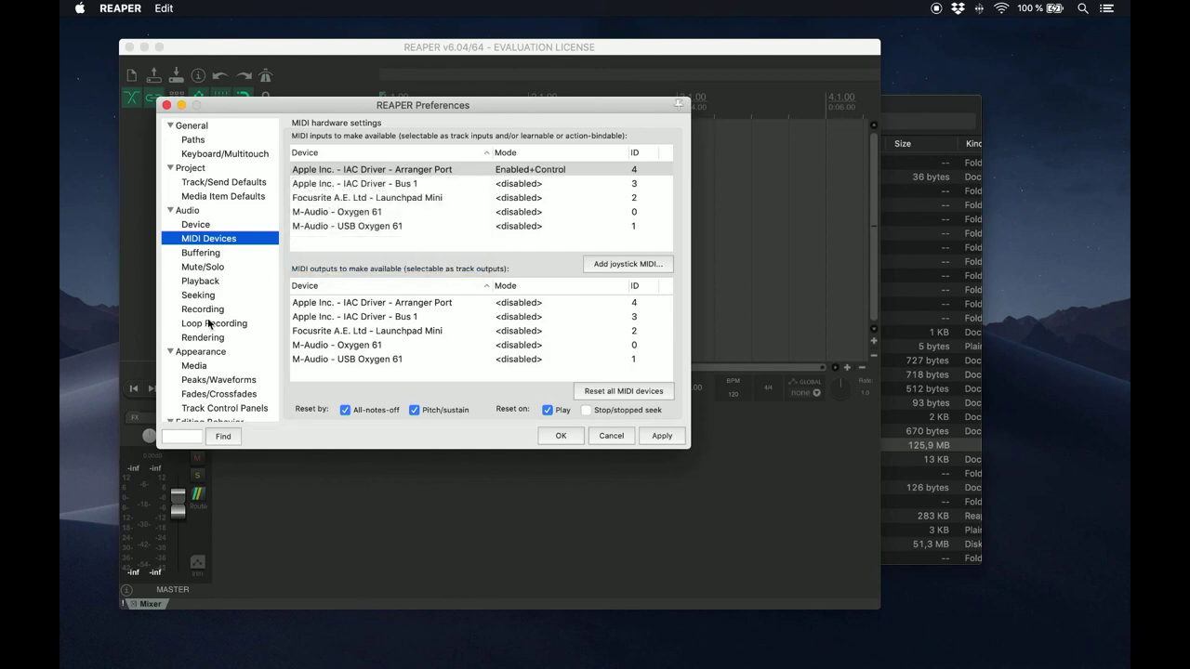
Step: Change the upper volume fader range in Track Control Panels preferences to +9 dB
left_click(193, 365)
scroll(201, 371, "down", 3)
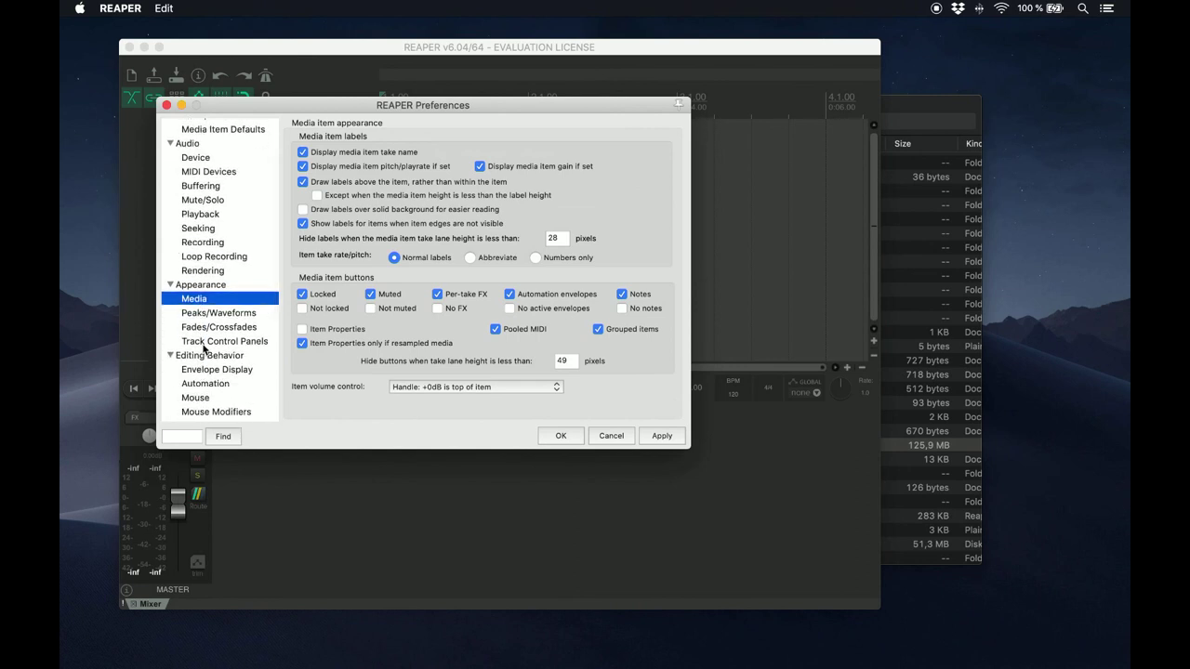
left_click(205, 342)
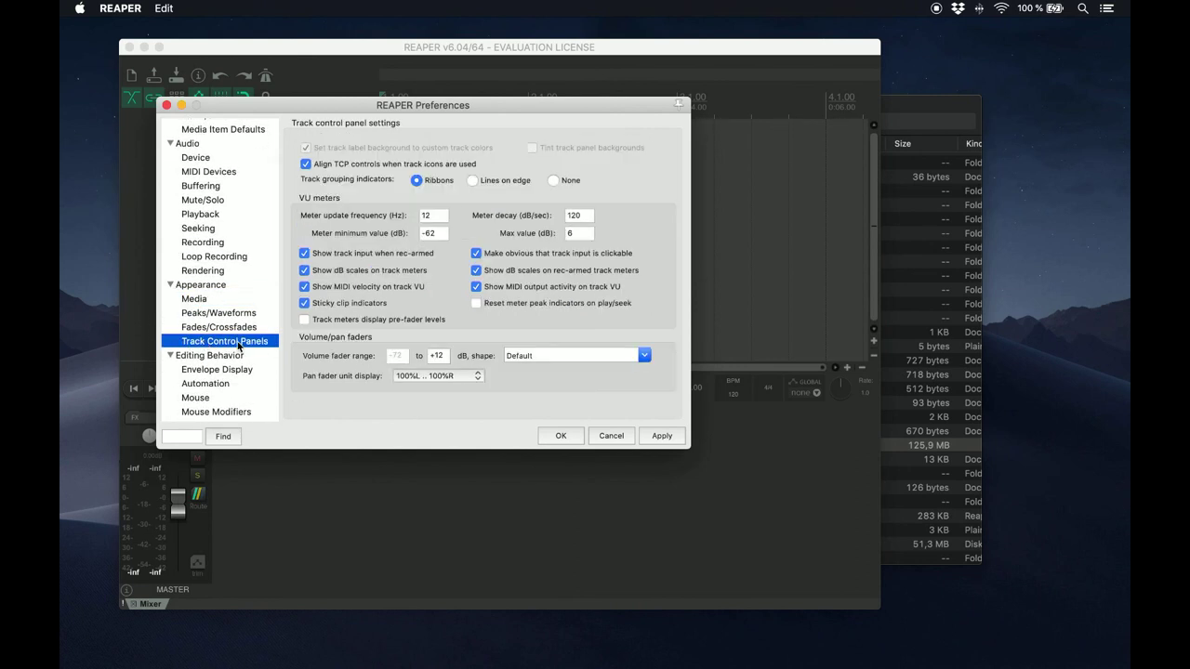
left_click(442, 356)
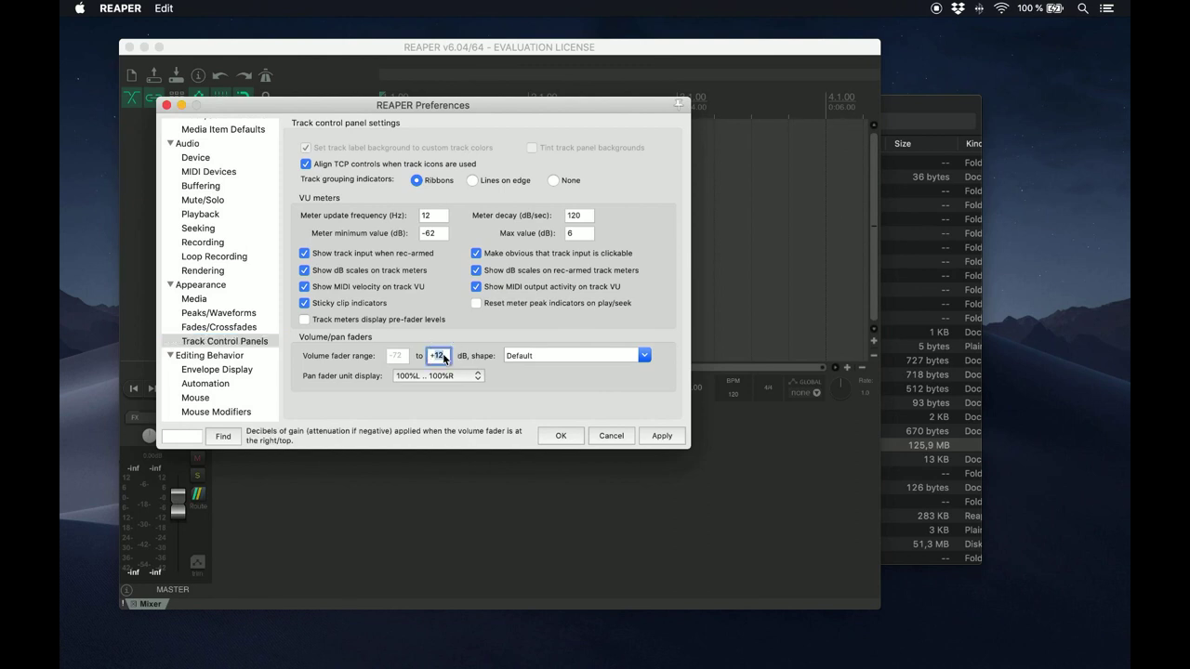
type("+9")
Step: Close REAPER Preferences and launch Soft Arranger from Launchpad, triggering the unidentified developer warning
left_click(562, 436)
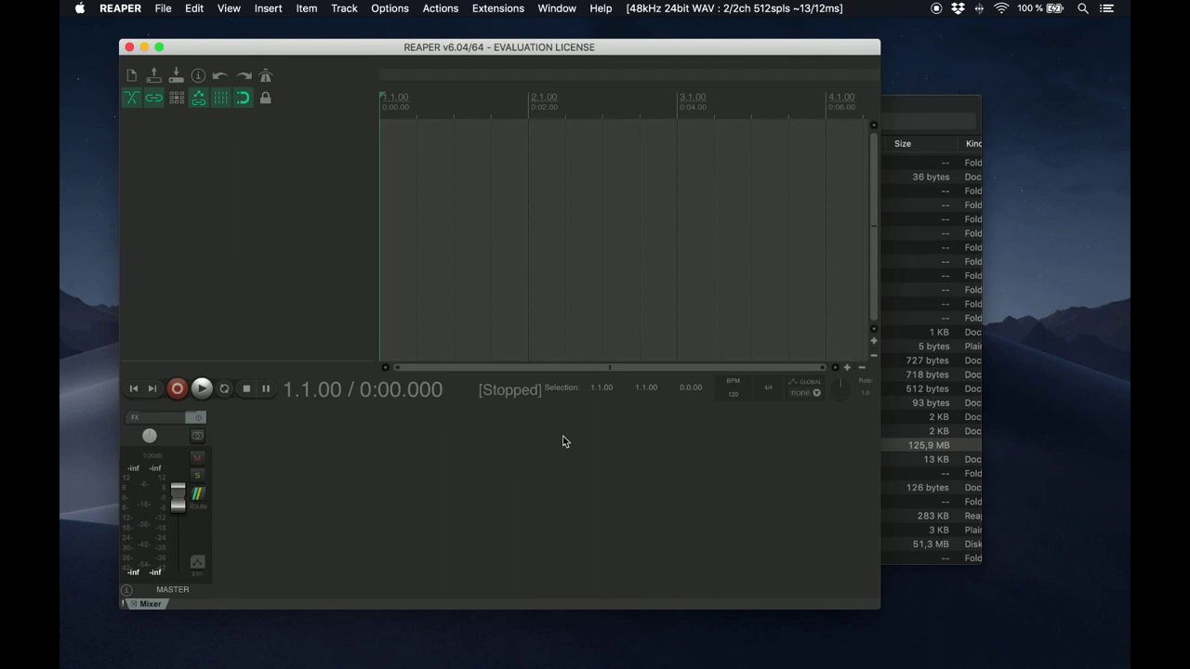
mouse_move(551, 662)
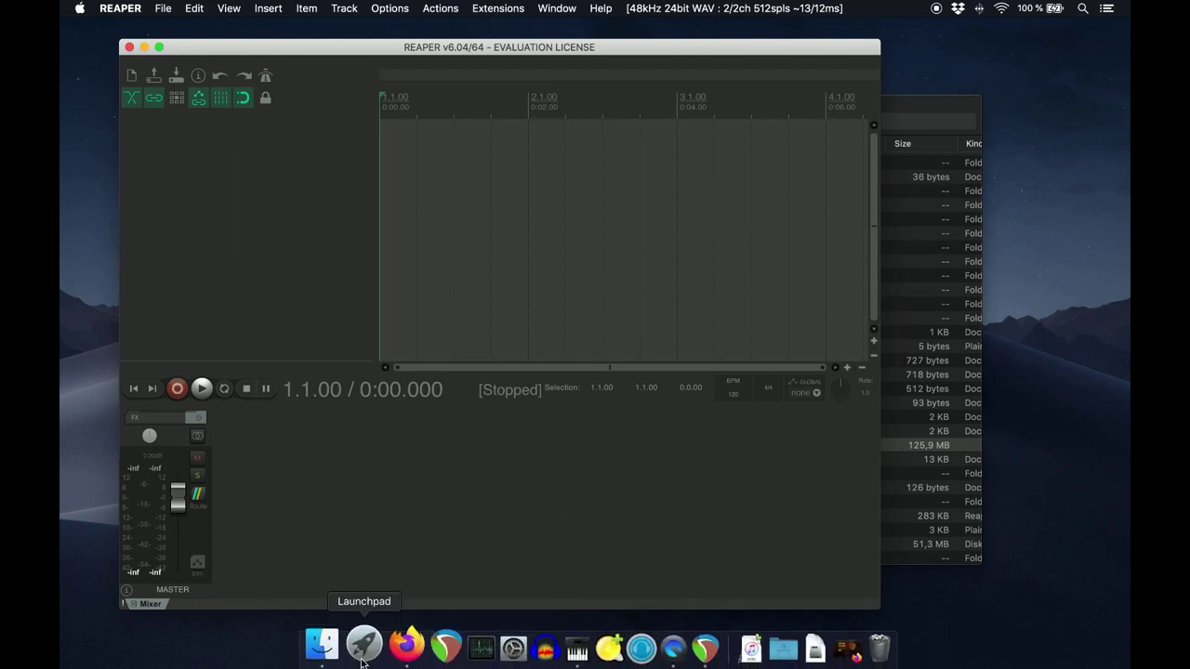
left_click(372, 659)
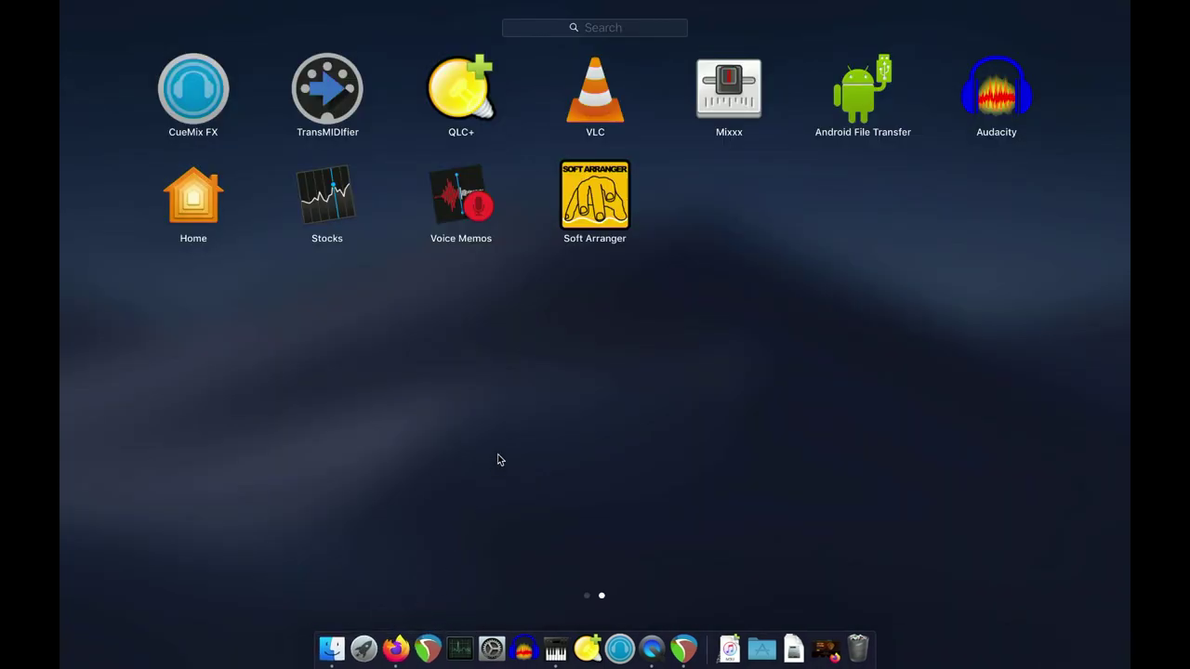
left_click(586, 214)
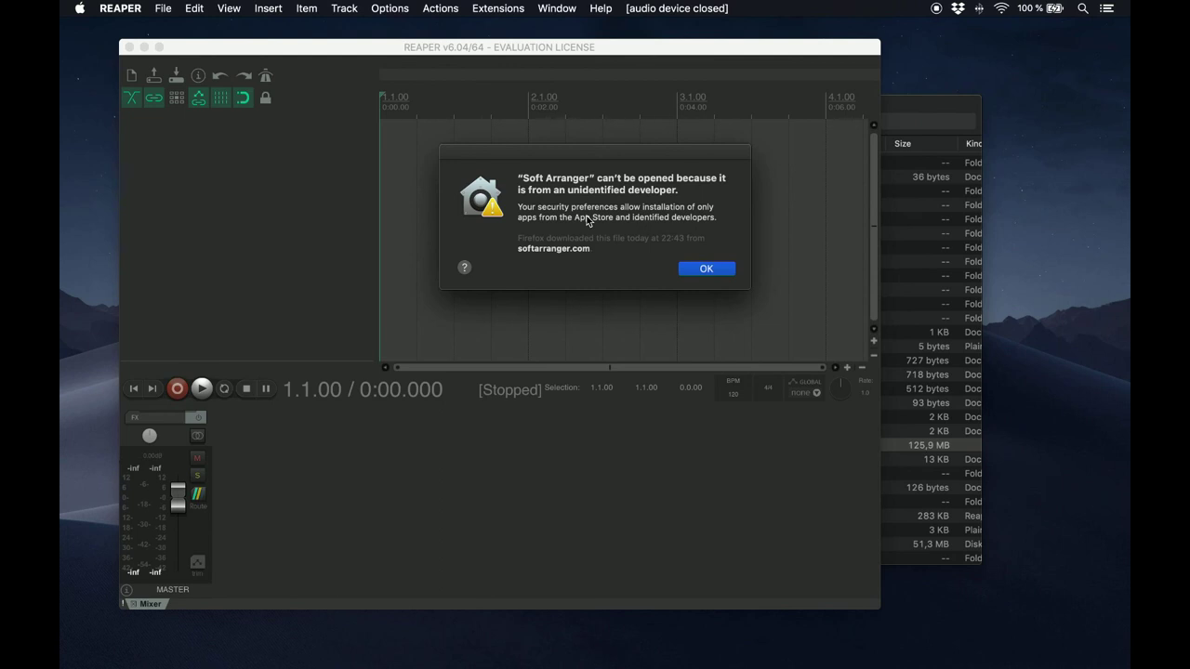
Step: Dismiss the warning and use Security & Privacy's Open Anyway to start Soft Arranger
left_click(705, 270)
mouse_move(620, 647)
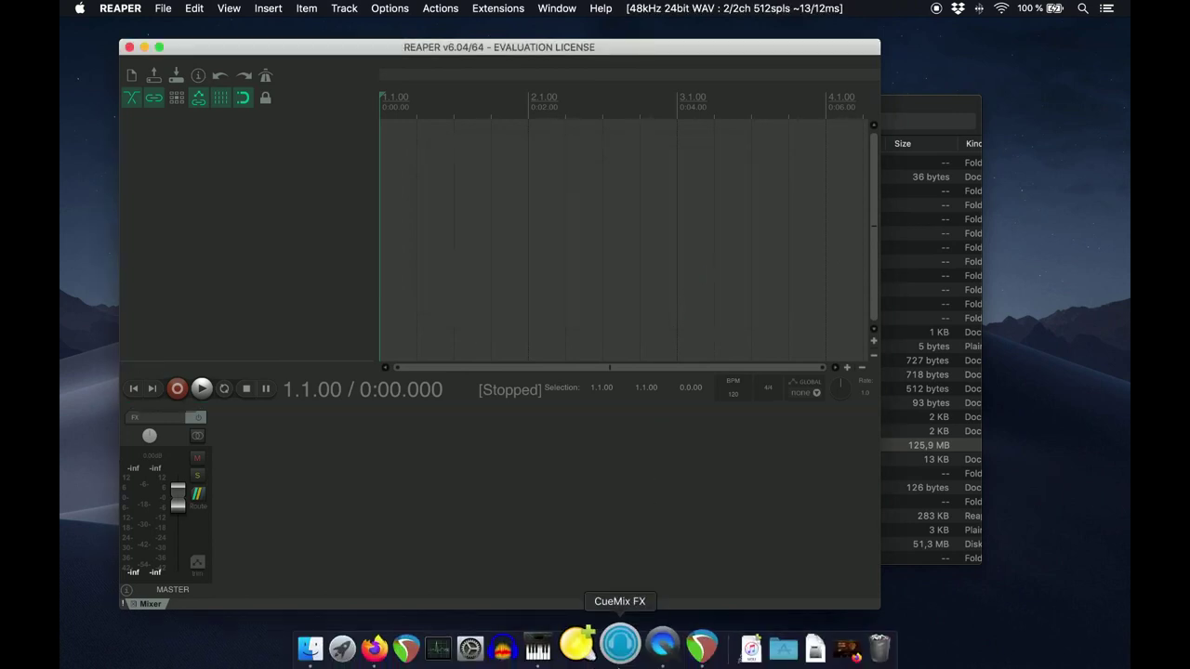
left_click(489, 648)
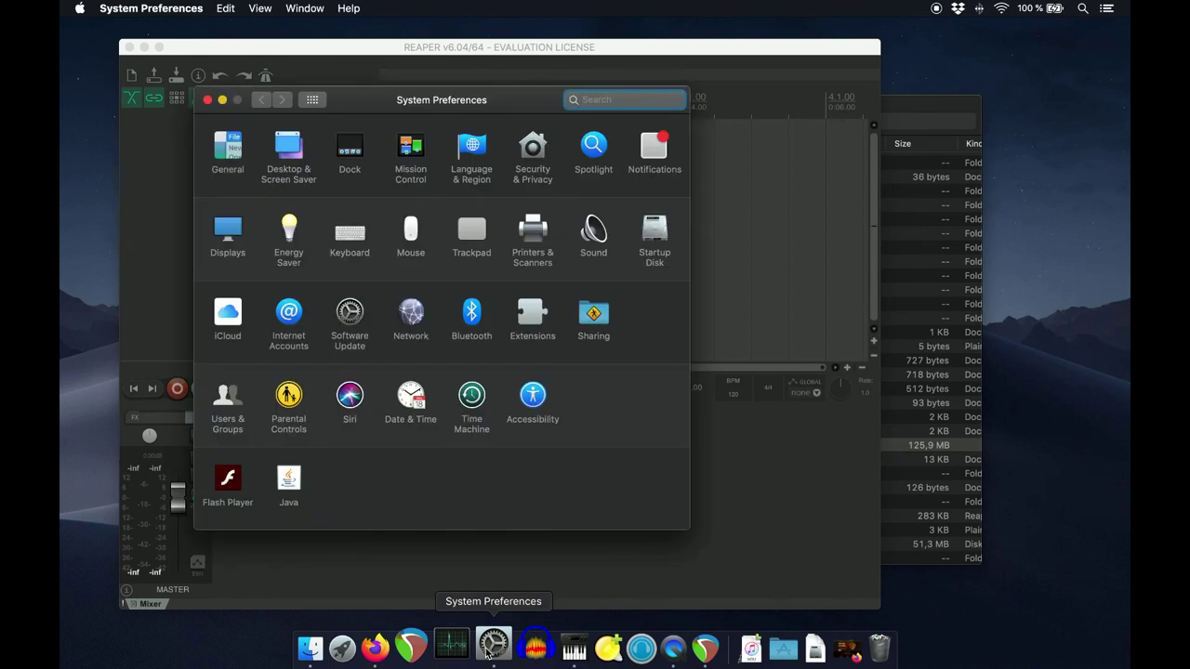
left_click(534, 148)
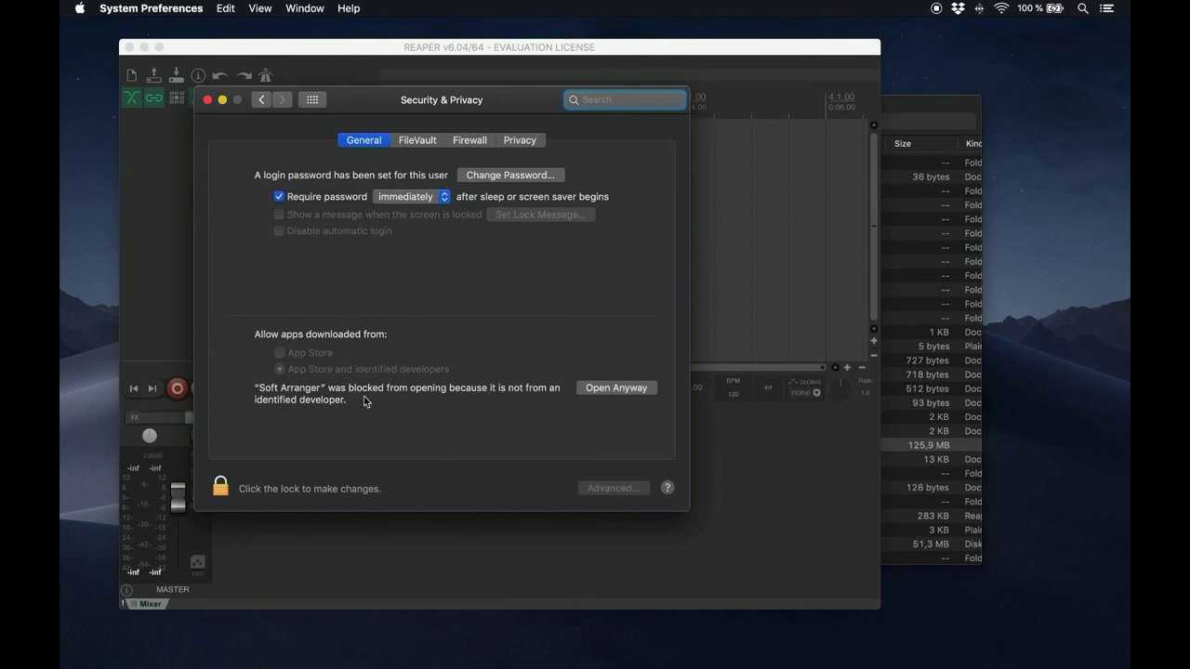
left_click(601, 392)
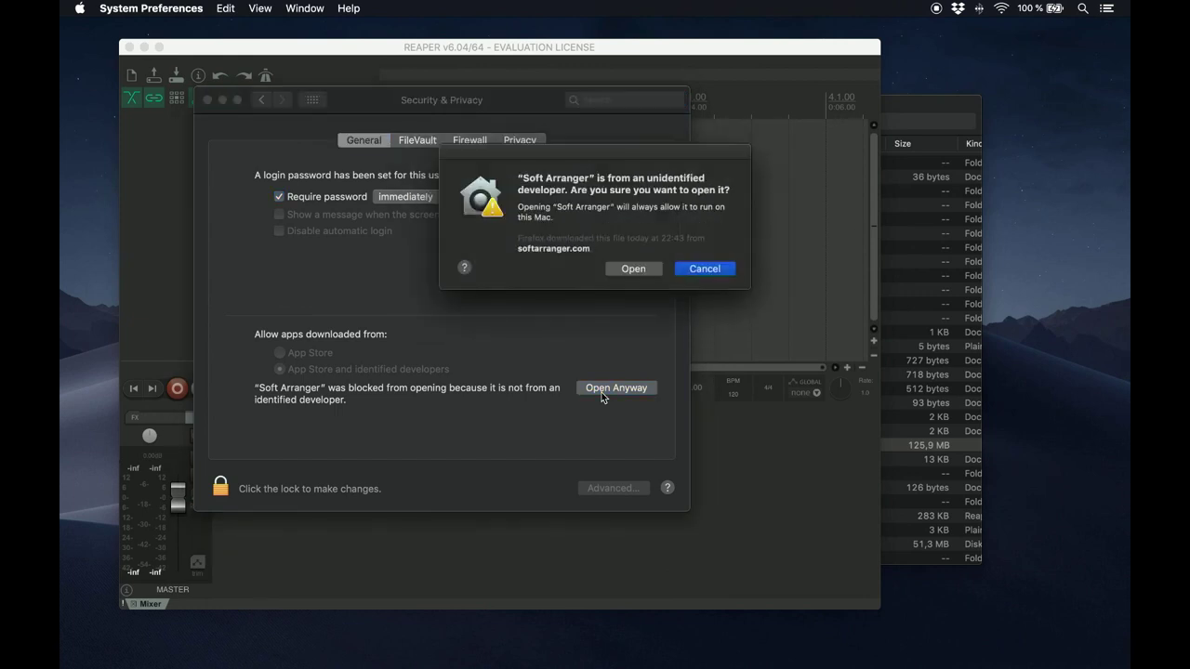
left_click(645, 272)
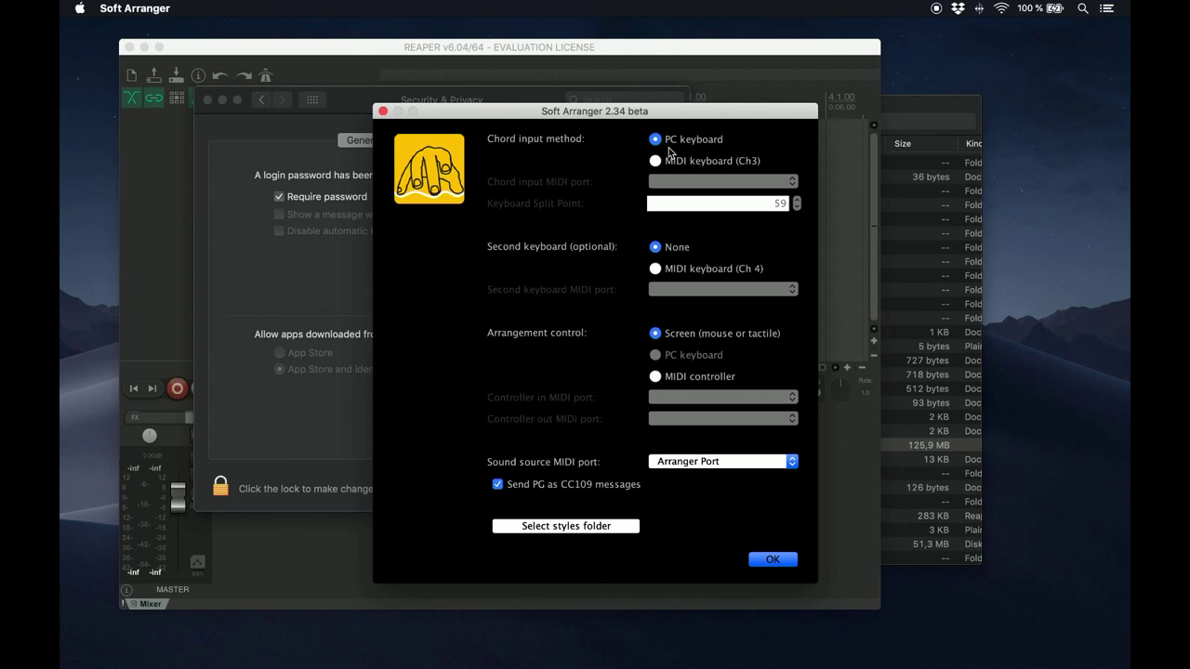
Step: Set chord input to MIDI keyboard (Ch3) on the USB Oxygen 61 port
left_click(661, 164)
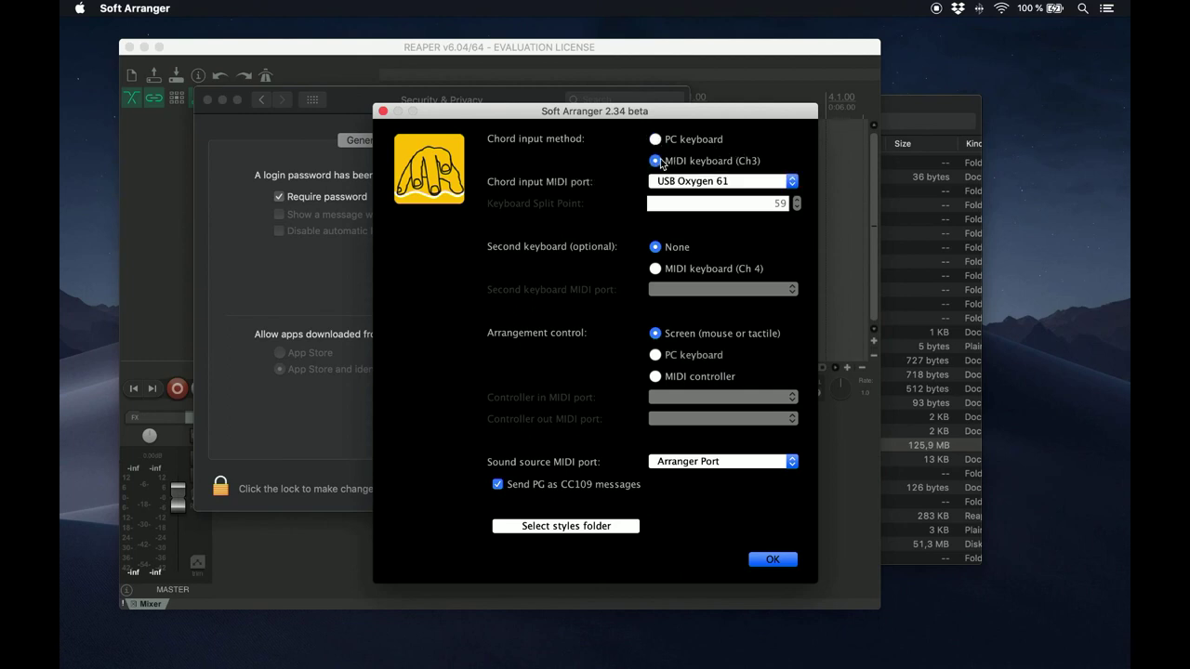
left_click(727, 183)
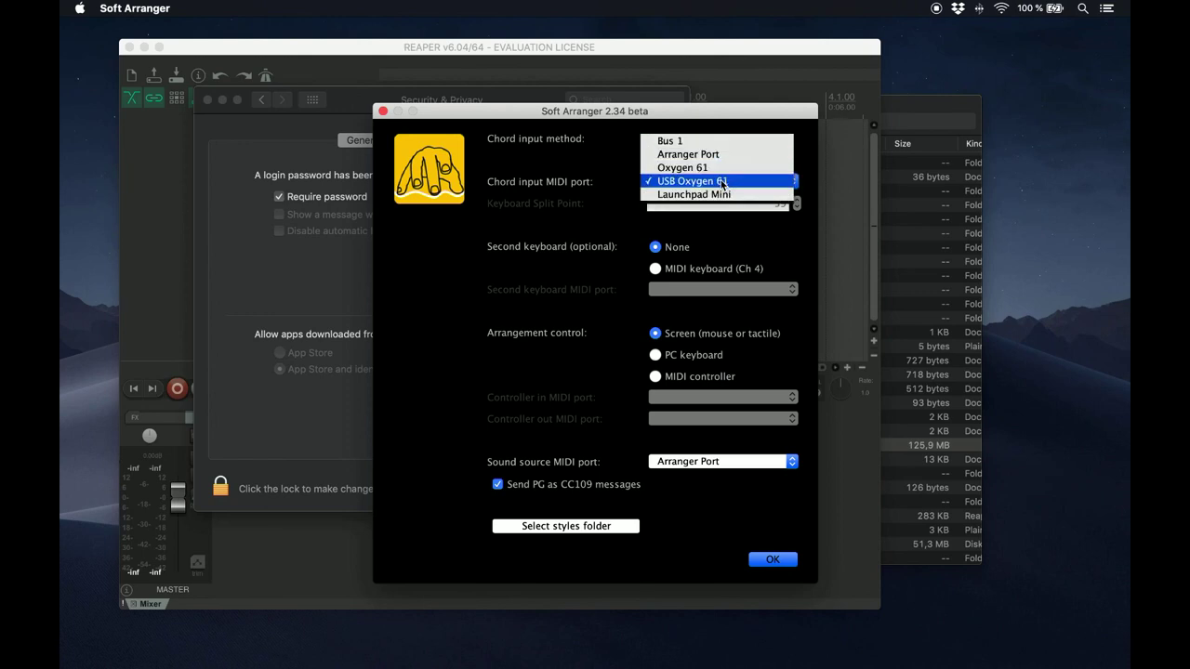
left_click(722, 183)
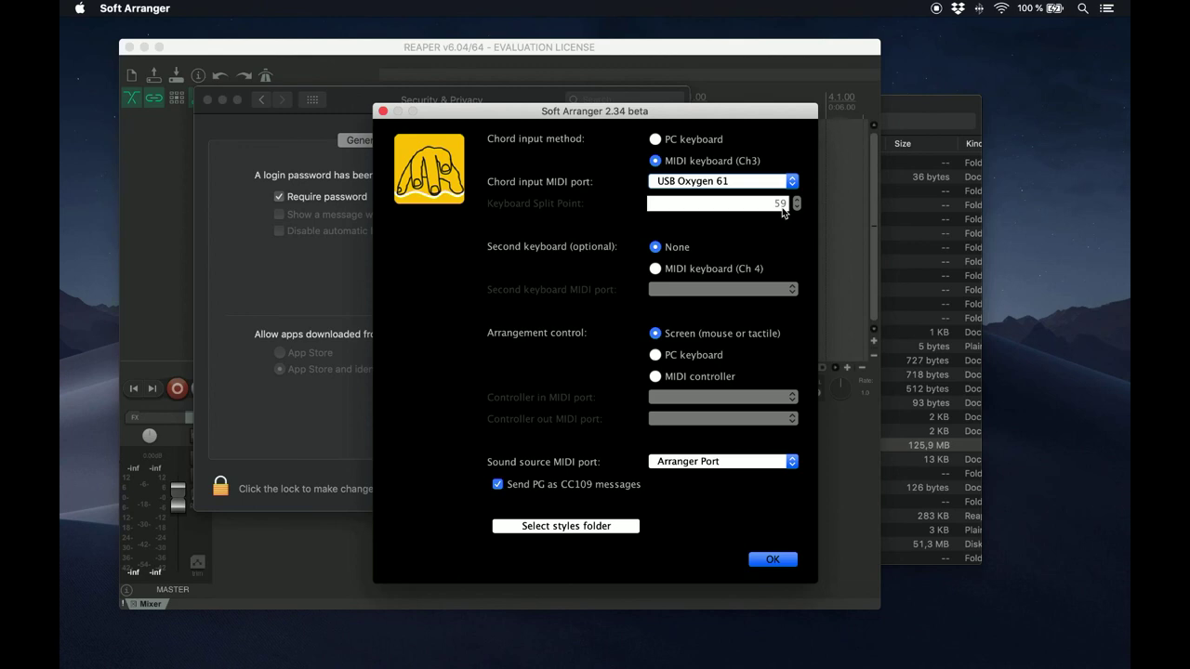
left_click(656, 141)
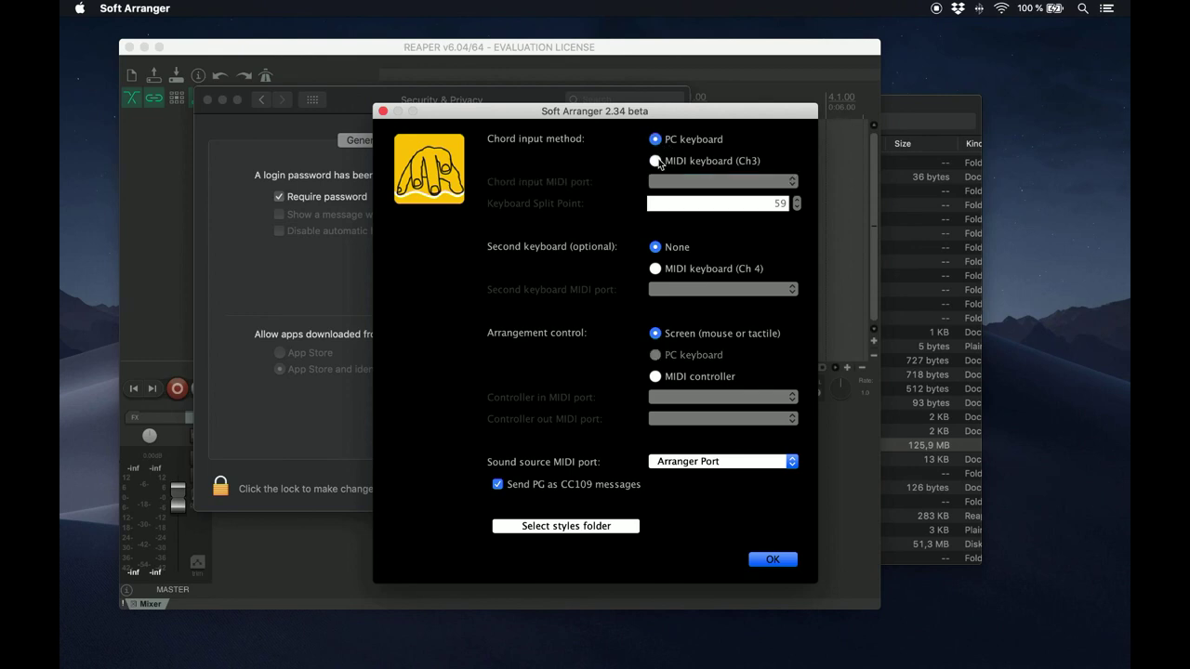
left_click(656, 162)
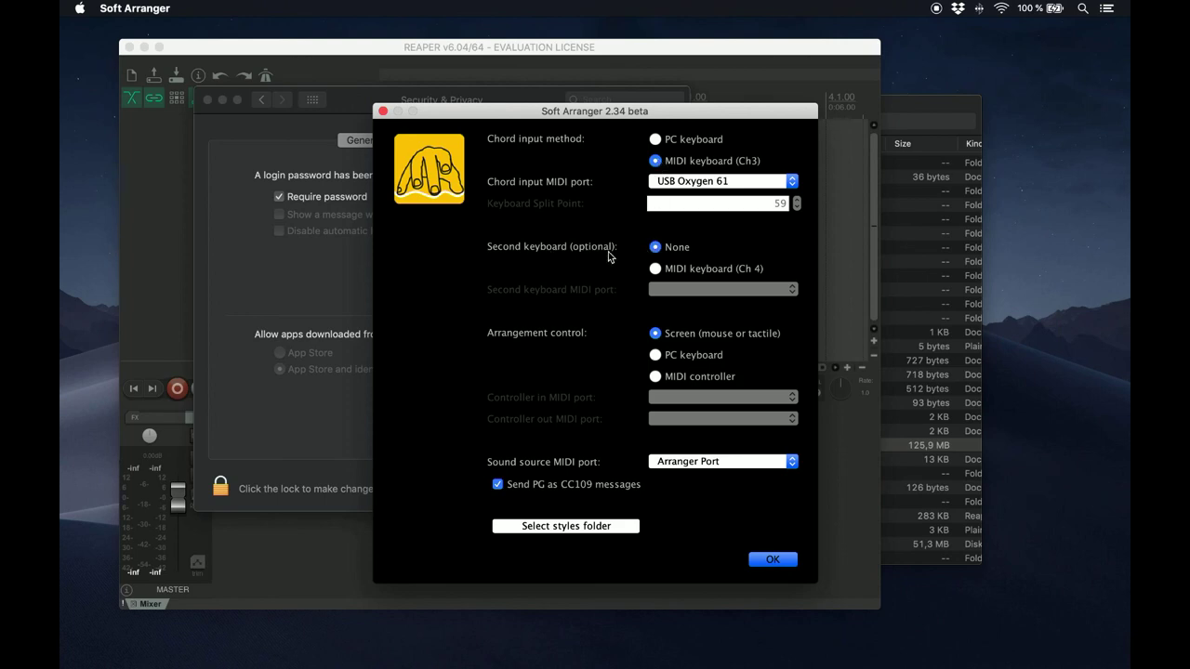
Step: Set the second keyboard to MIDI keyboard (Ch 4) using the Oxygen 61 port
left_click(655, 268)
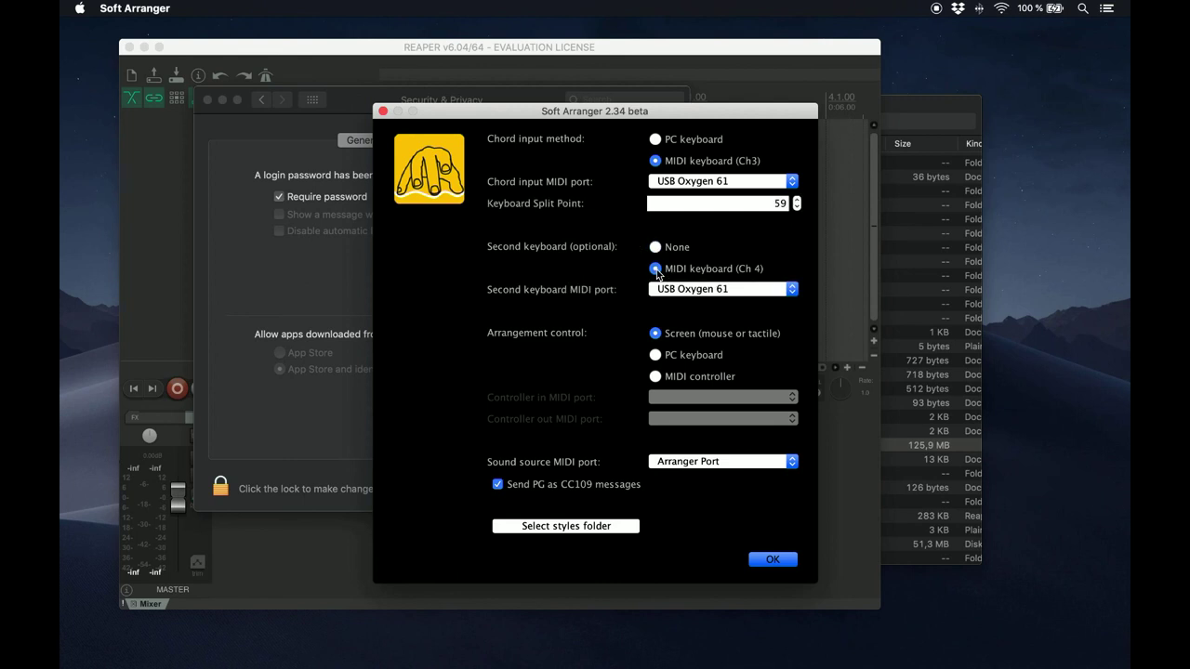
left_click(724, 291)
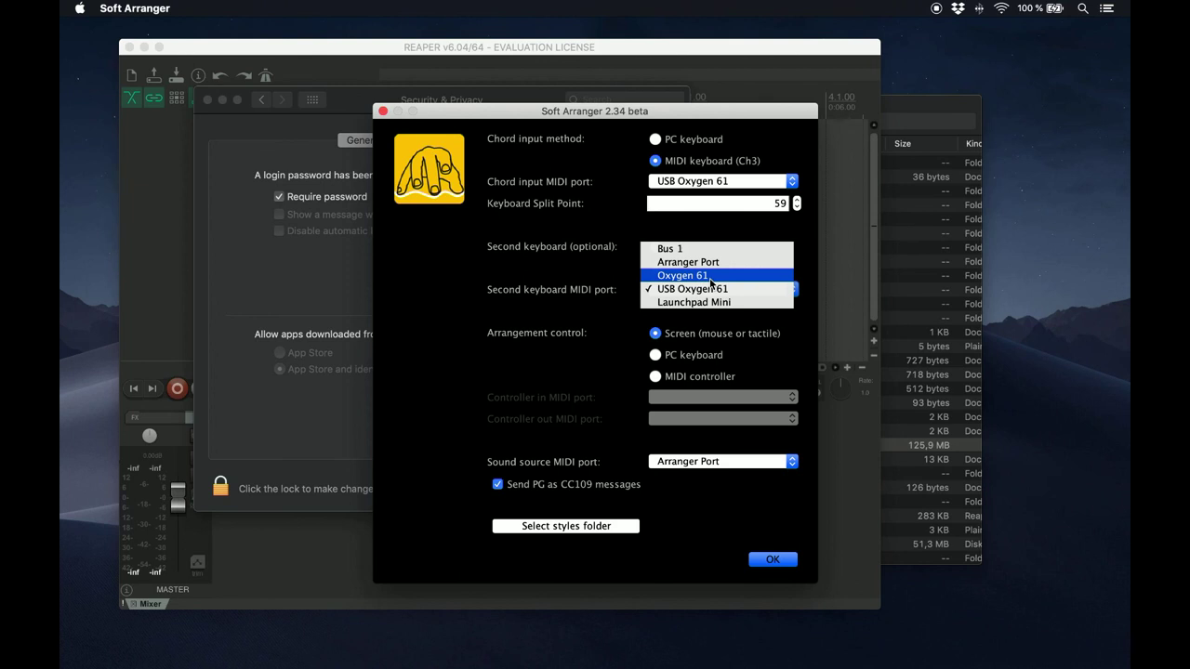
left_click(710, 276)
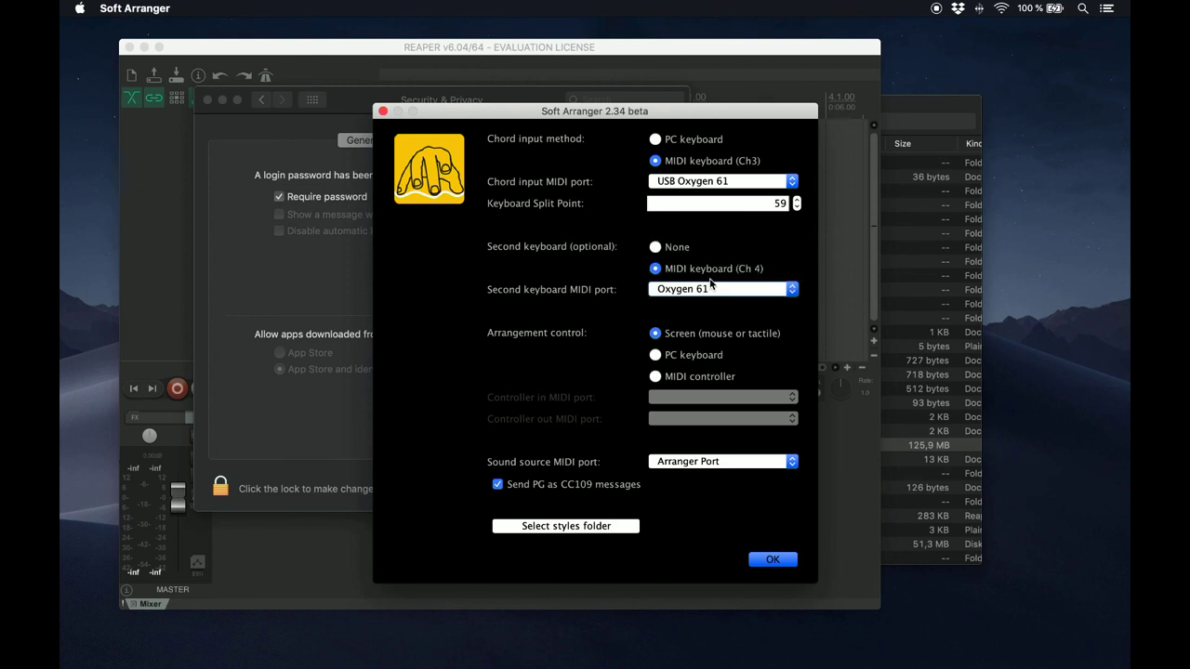
Step: Set Arrangement control to MIDI controller with Launchpad Mini as controller input and output
left_click(655, 340)
left_click(656, 358)
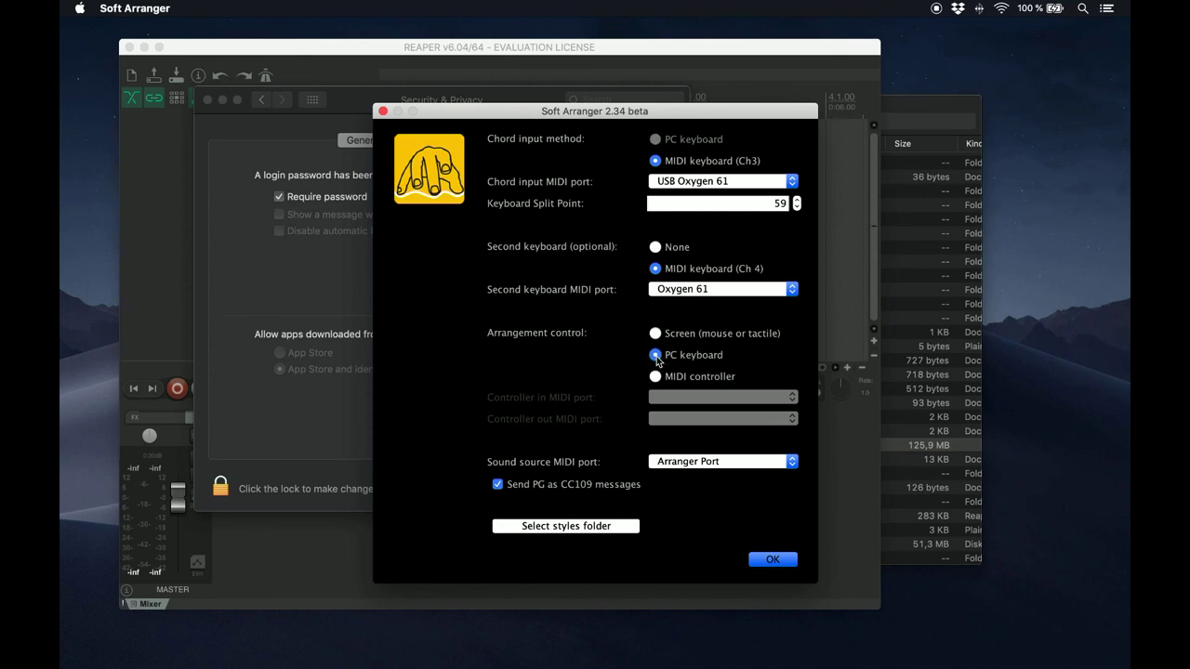
left_click(655, 376)
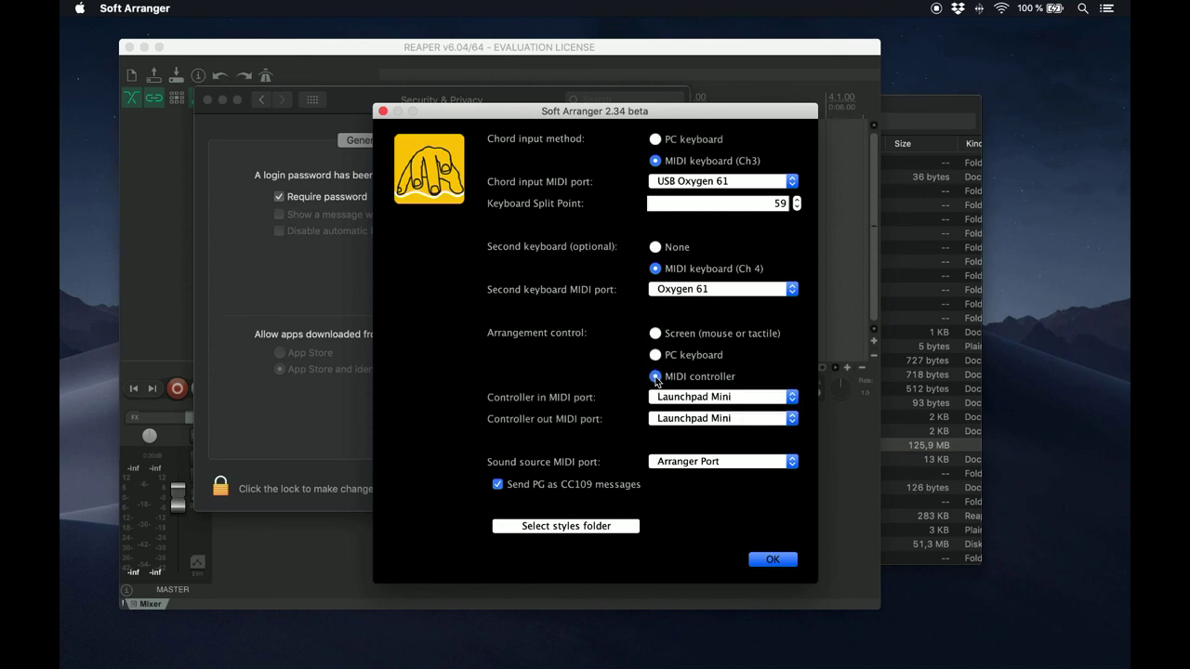
left_click(680, 400)
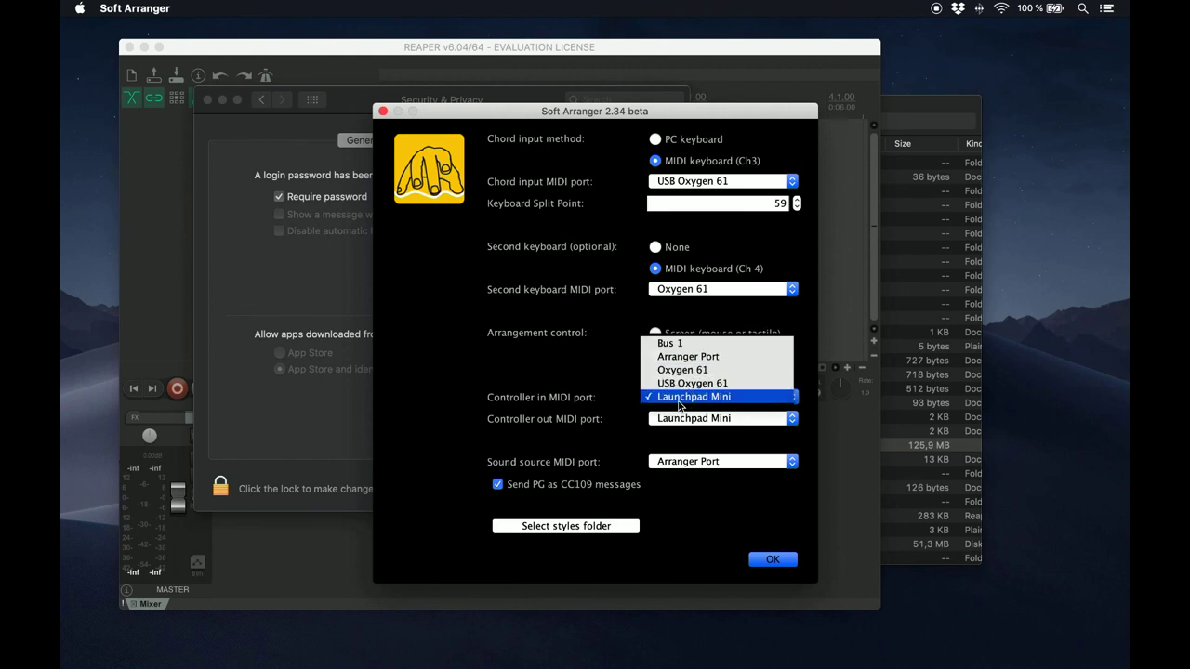
left_click(685, 398)
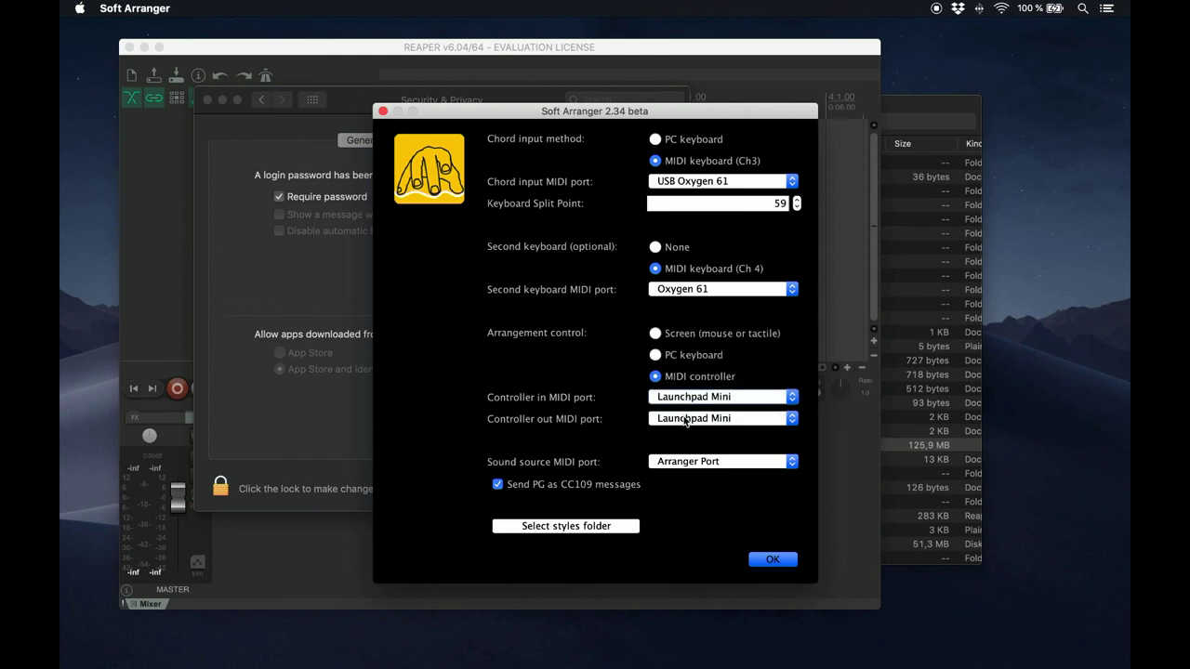
left_click(685, 419)
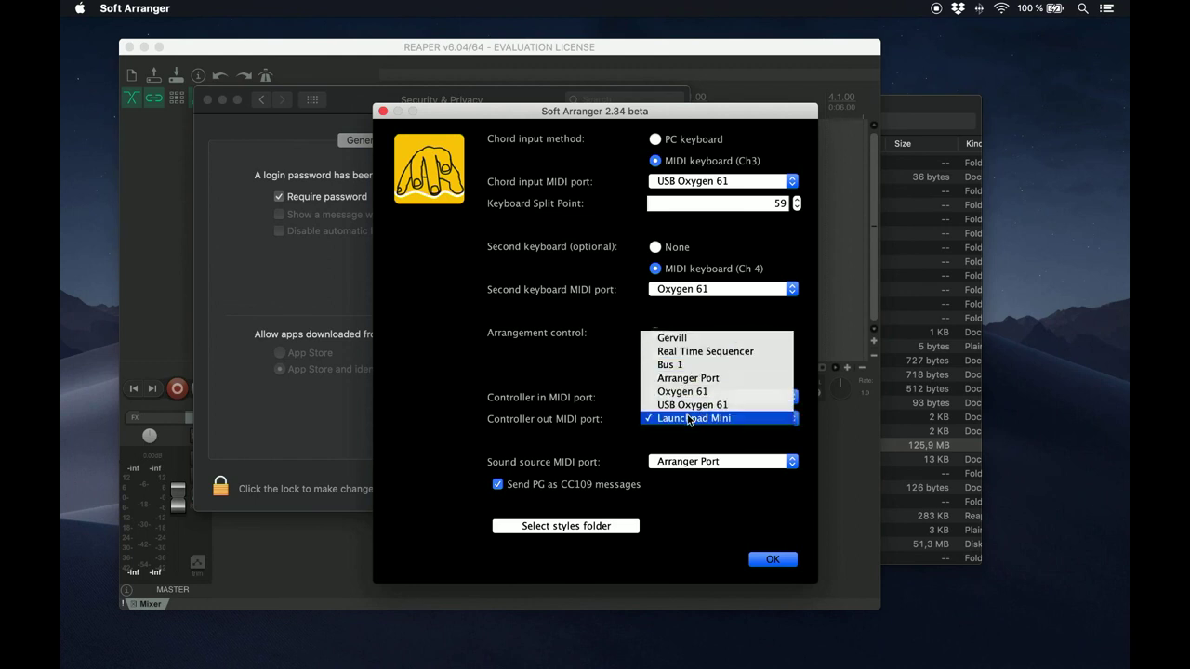
left_click(688, 419)
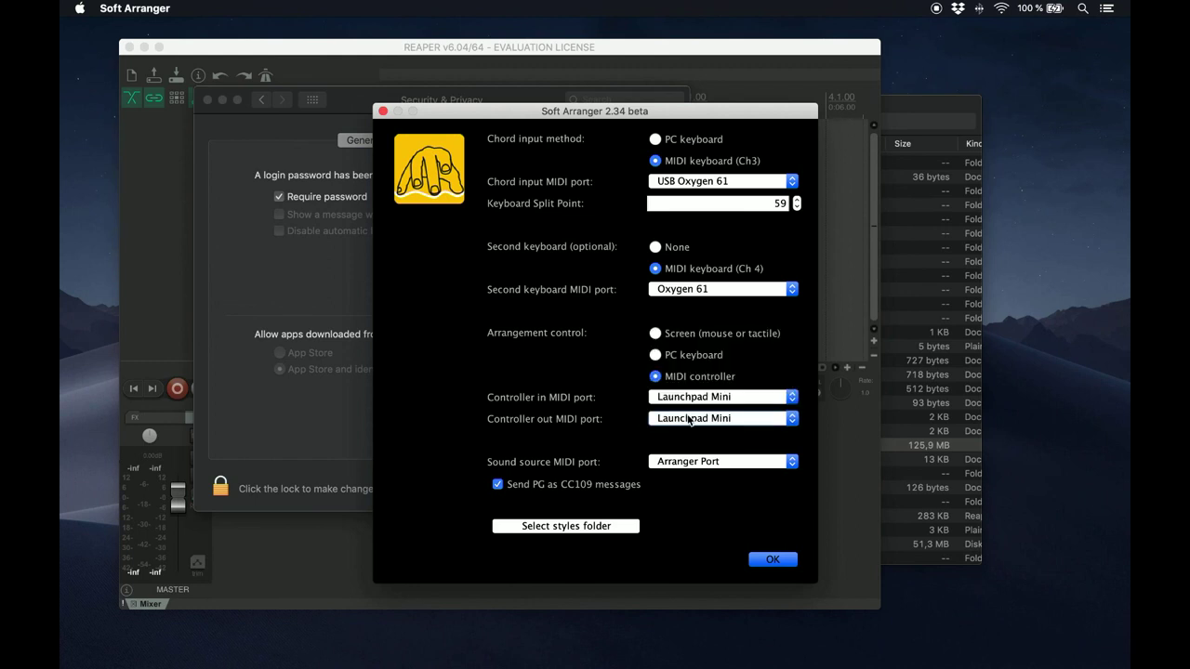
Step: Keep Arranger Port as the sound source with Send PG as CC109 left checked
left_click(660, 470)
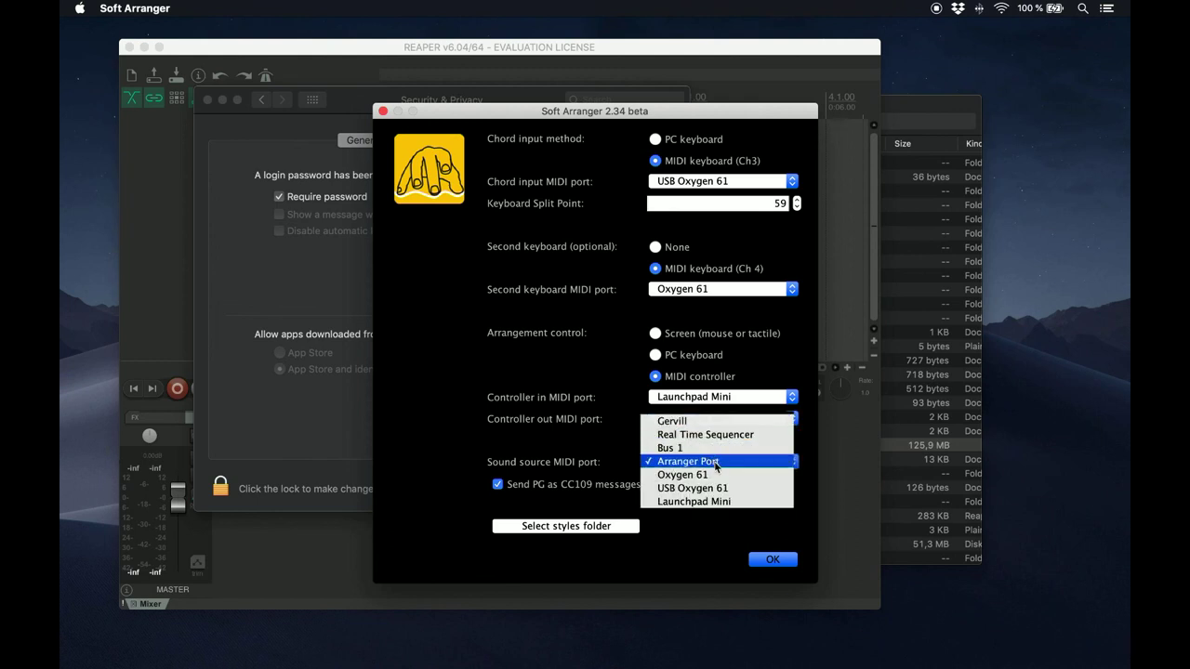
left_click(716, 467)
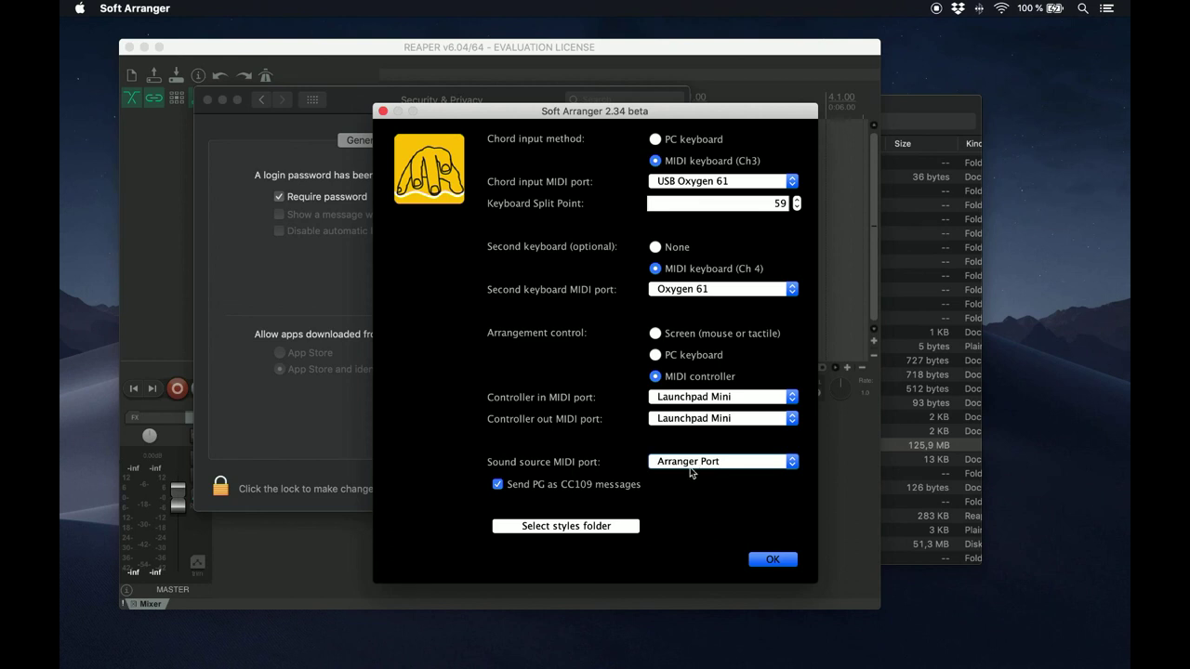
left_click(498, 485)
left_click(498, 485)
Step: Choose Documents > SOFT ARRANGER PACKAGE MAC > Styles as the styles folder
left_click(567, 526)
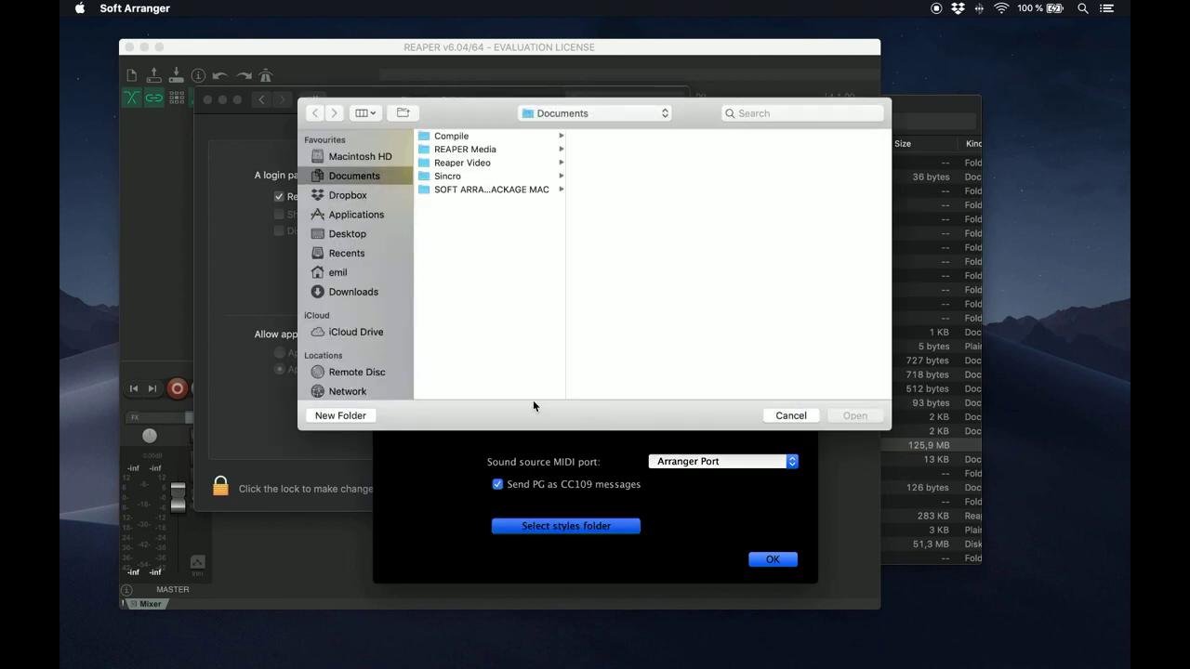
left_click(431, 191)
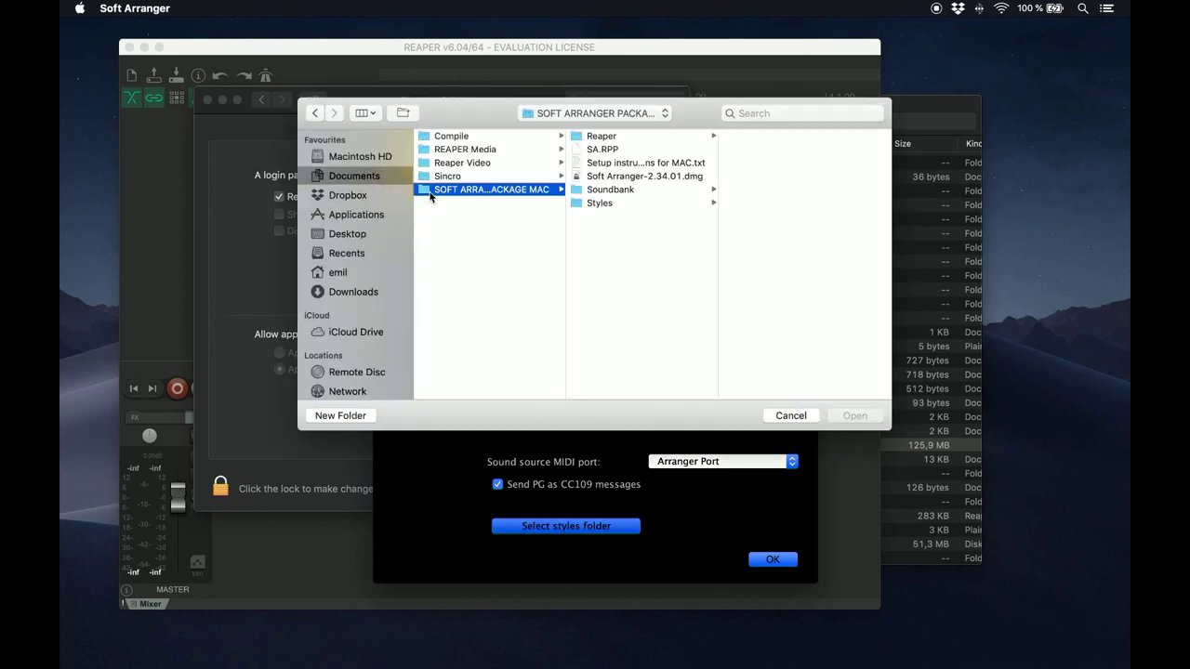
left_click(600, 205)
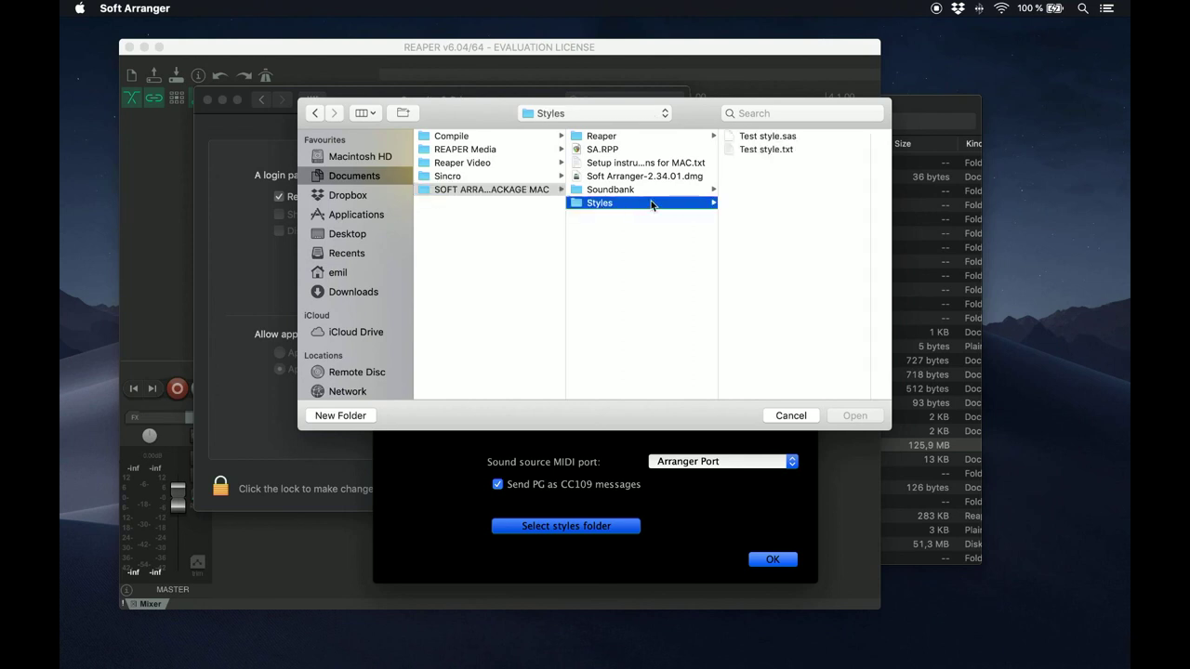
double_click(755, 150)
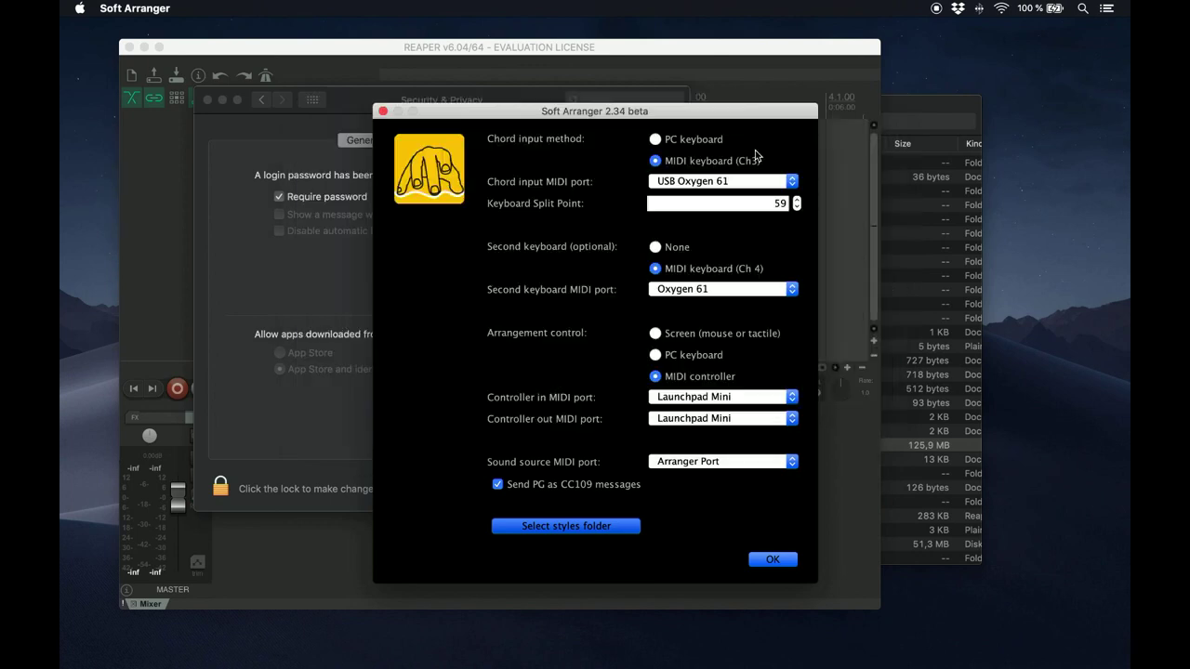
Step: Confirm the Soft Arranger settings with OK to open the main arranger window
left_click(771, 560)
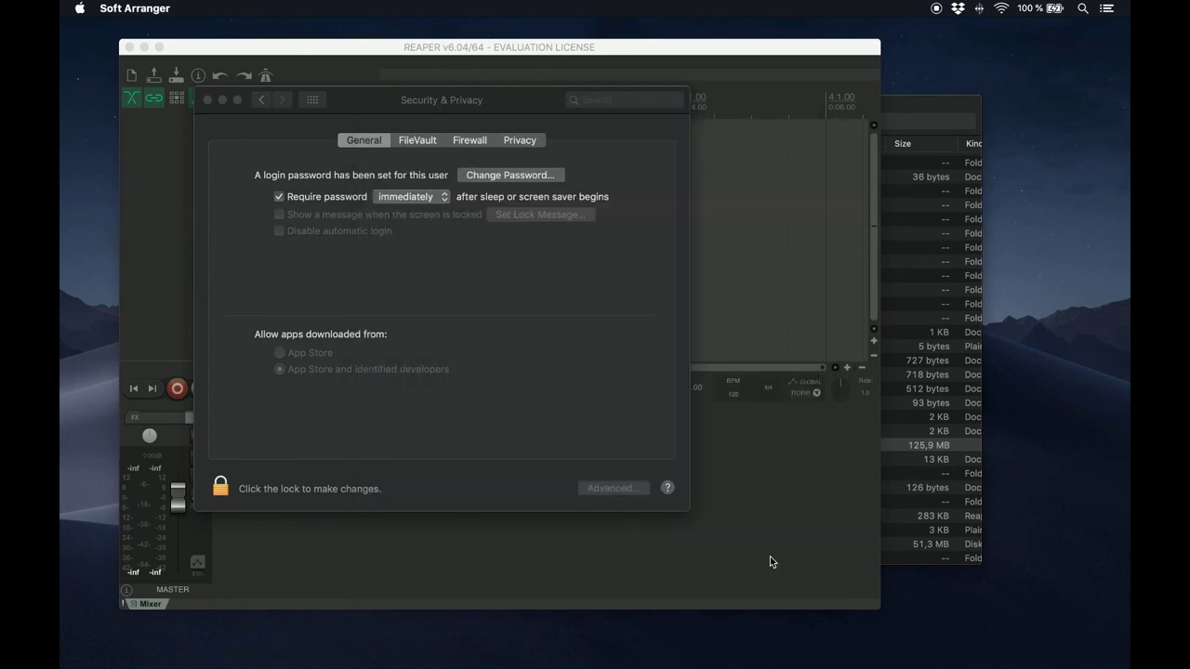